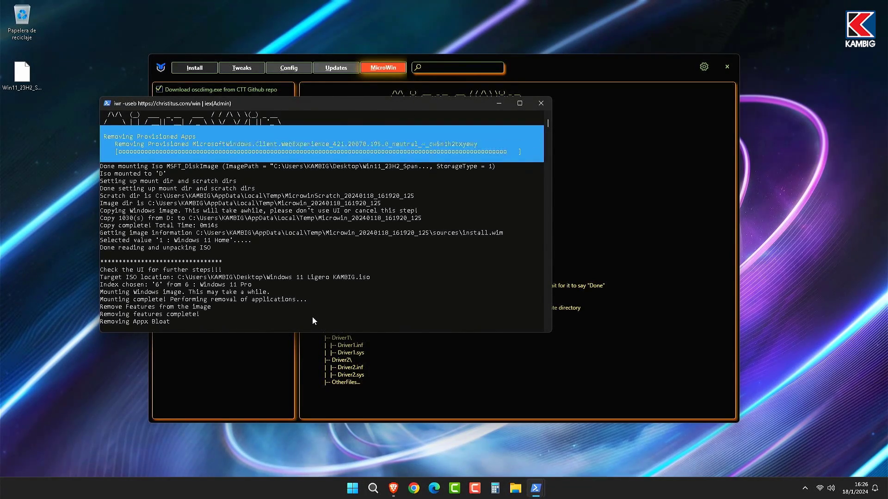
Close the finished MicroWin console and search the web for VENTOY in a new Brave tab.
click(511, 275)
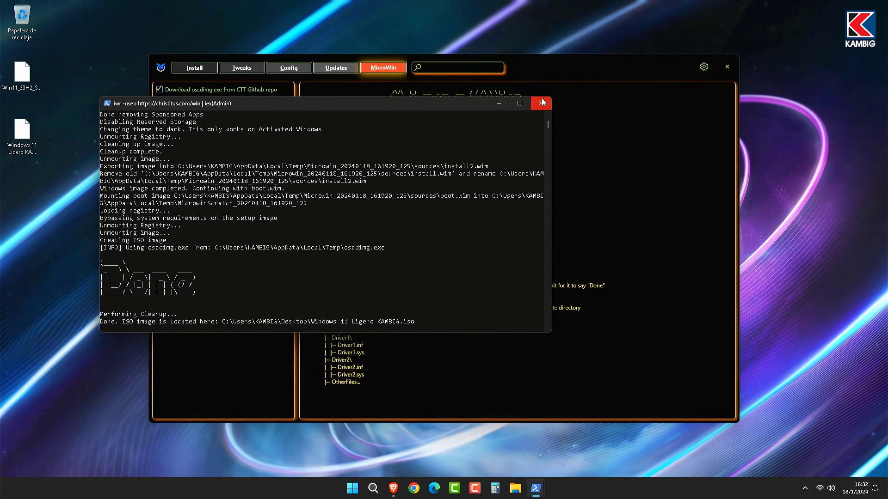
click(541, 103)
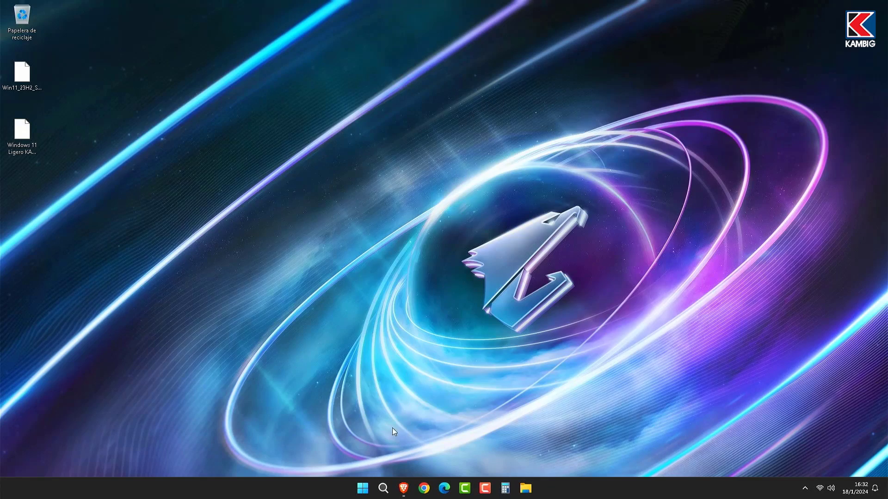
click(403, 488)
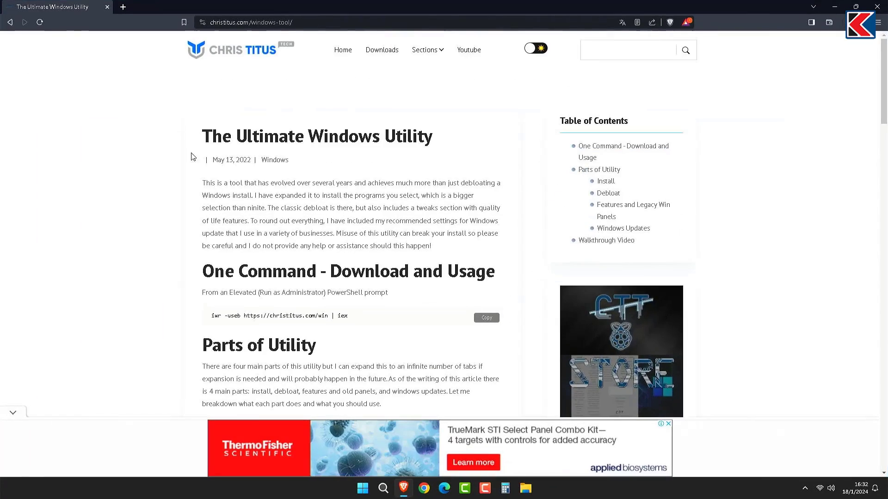
click(122, 7)
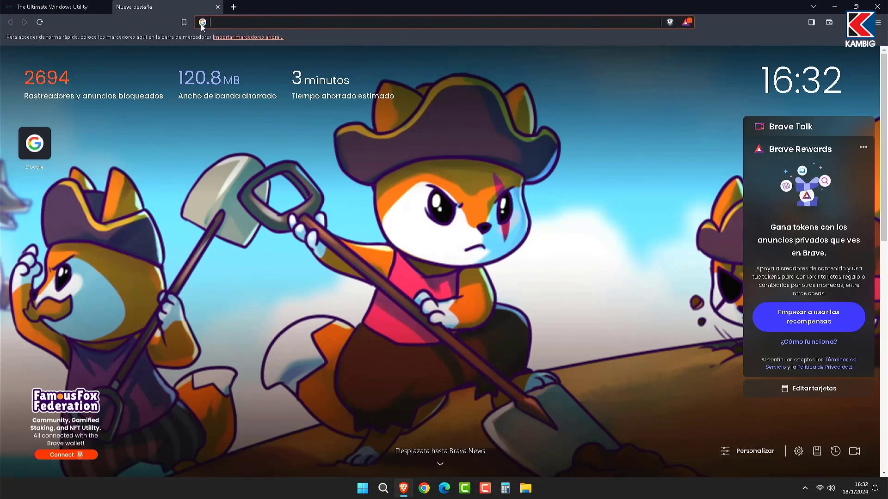
text(VENTOY)
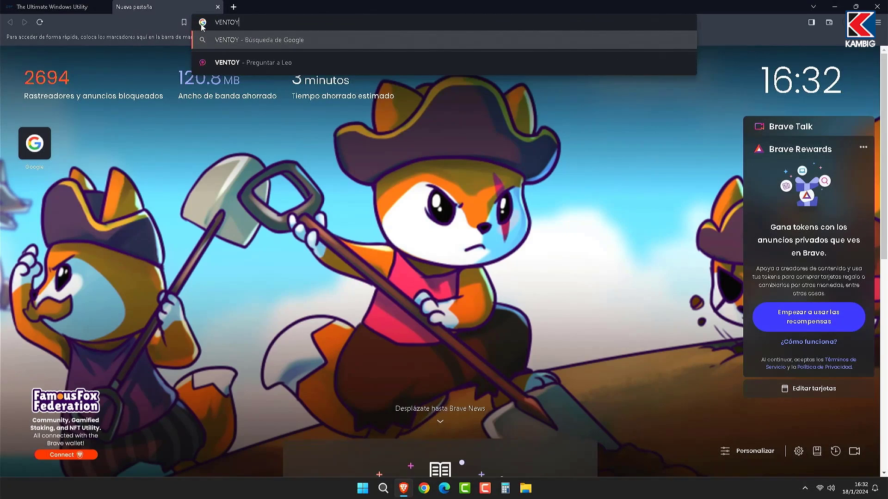
key(Return)
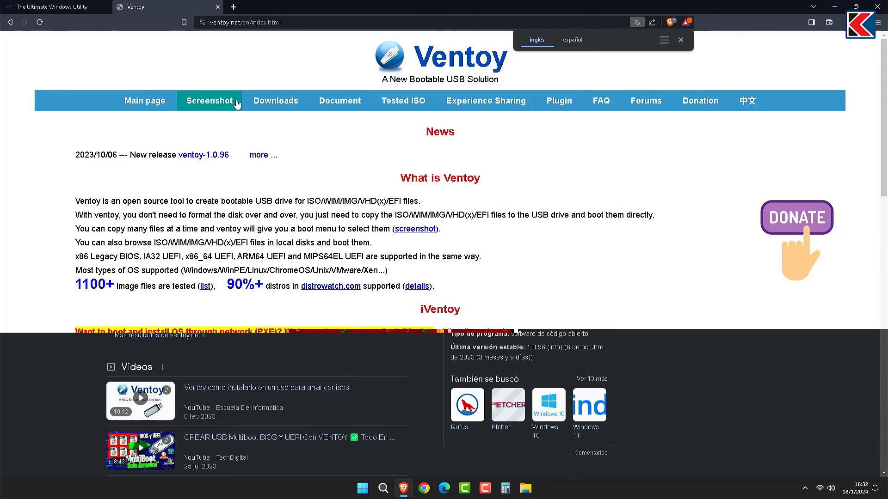
Download ventoy-1.0.96-windows.zip from Ventoy's SourceForge page to the desktop and close all browser tabs.
click(268, 99)
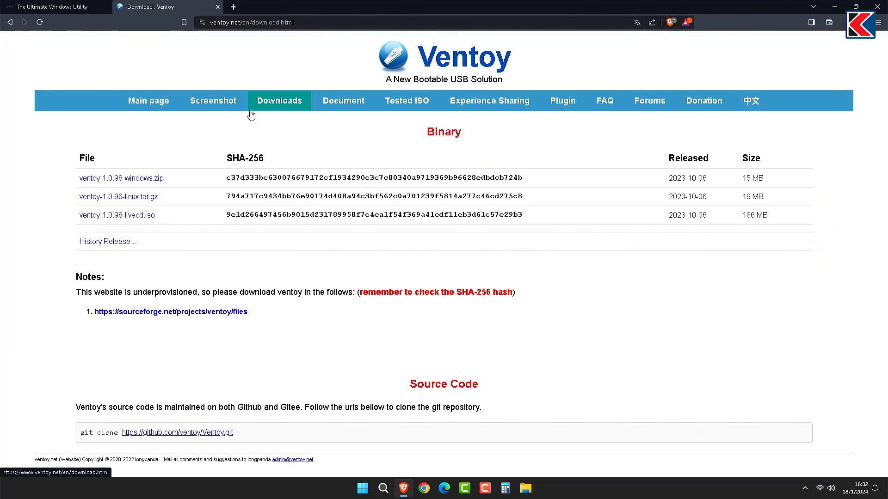
click(152, 180)
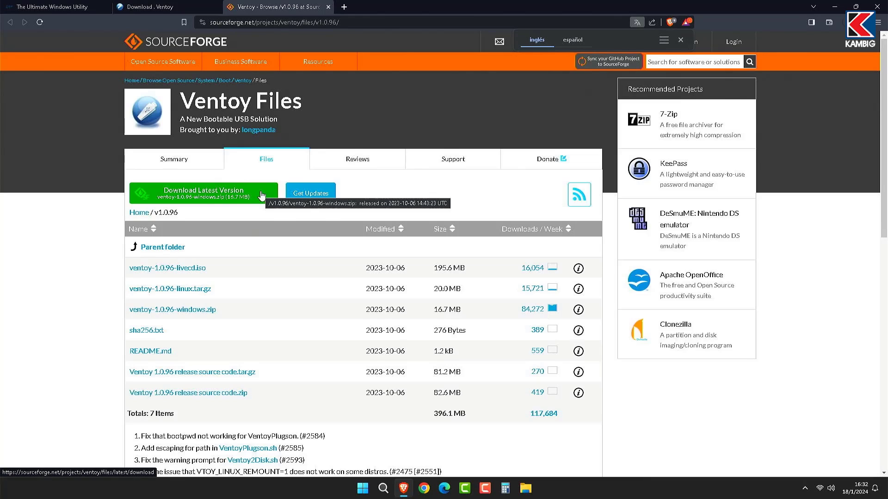
click(261, 196)
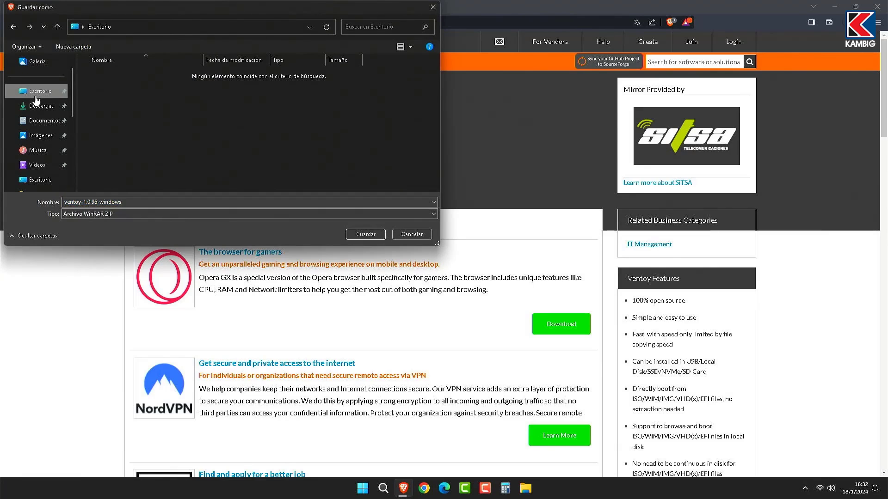
click(363, 237)
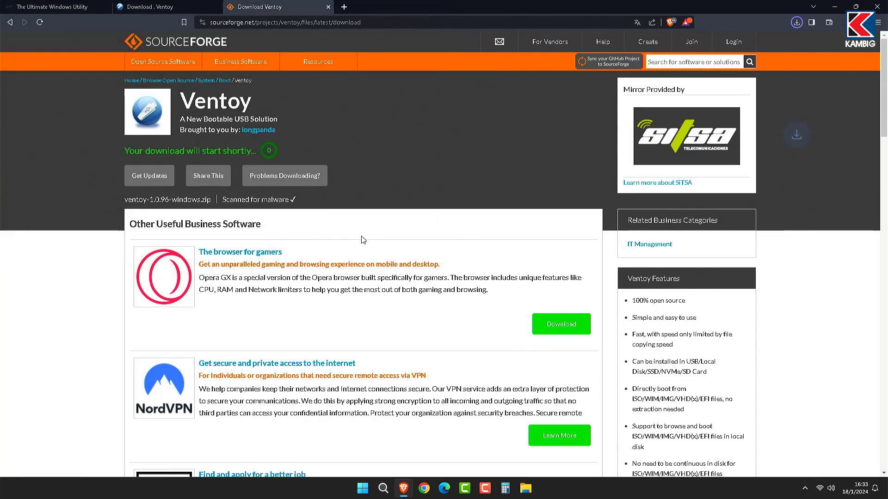
key(alt+F4)
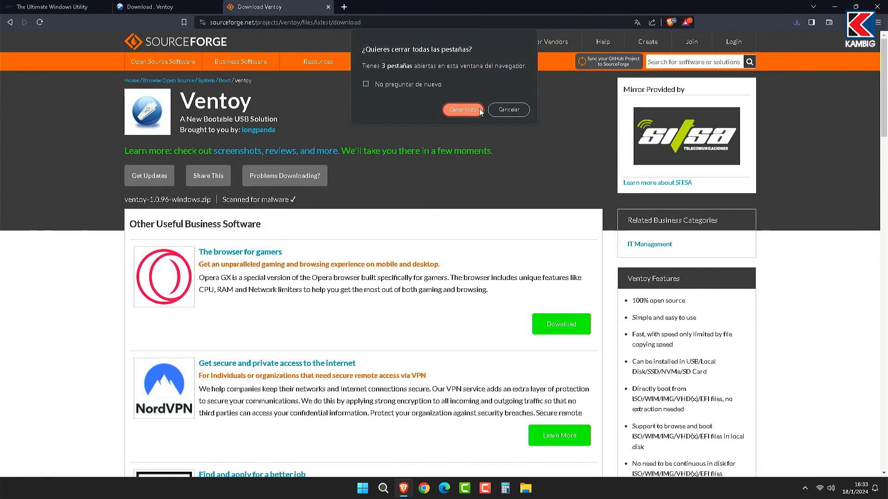
click(458, 110)
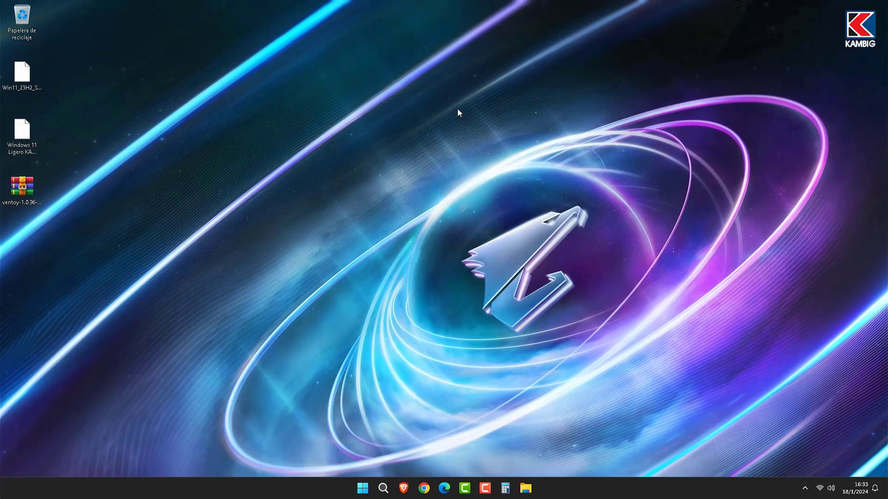
Extract the ventoy-1.0.96 folder from the downloaded zip to the desktop and send the zip to the recycle bin.
double_click(27, 186)
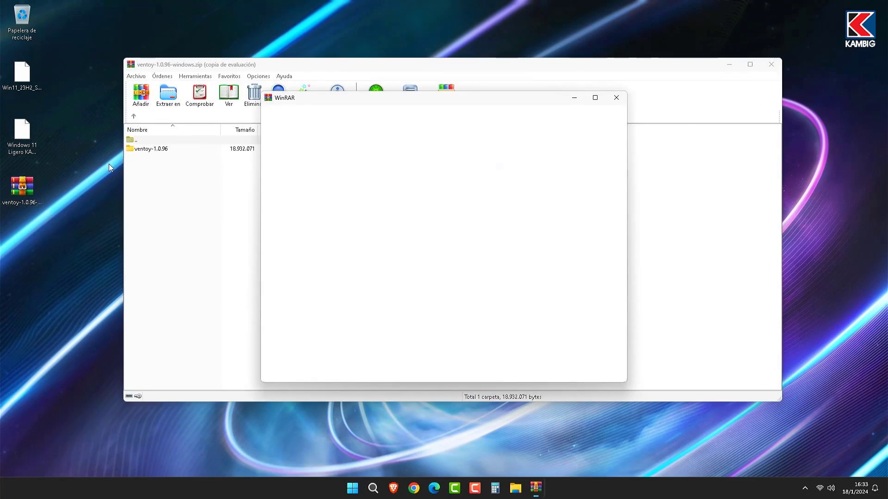
click(617, 98)
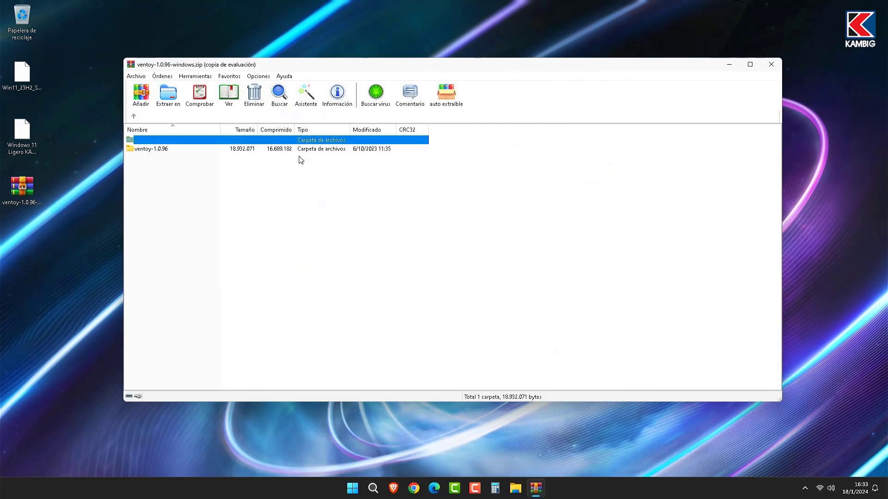
click(333, 148)
key(alt+e)
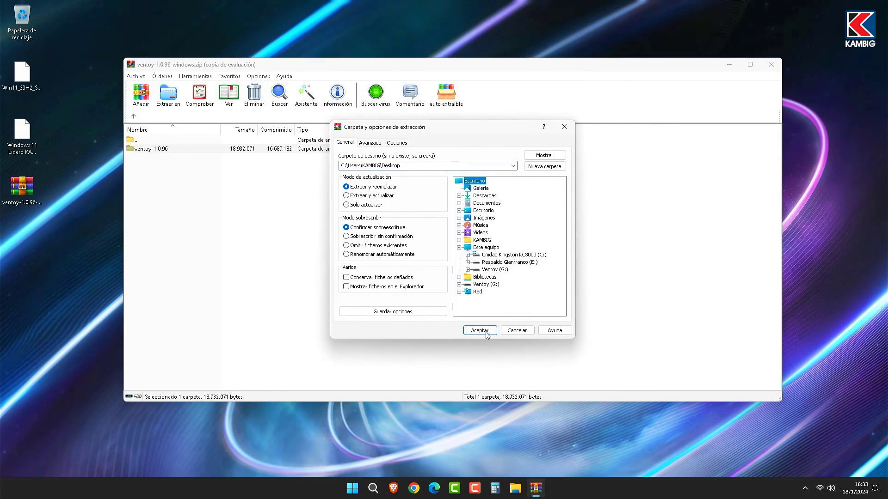
click(481, 331)
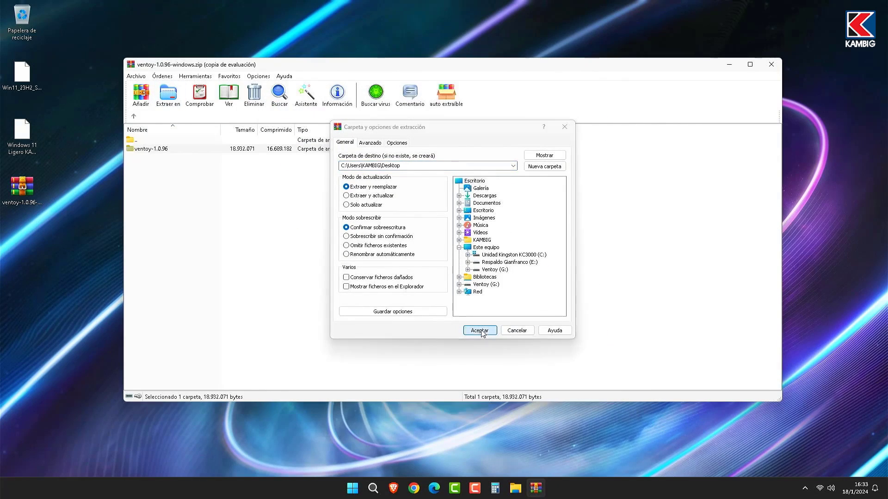
click(775, 69)
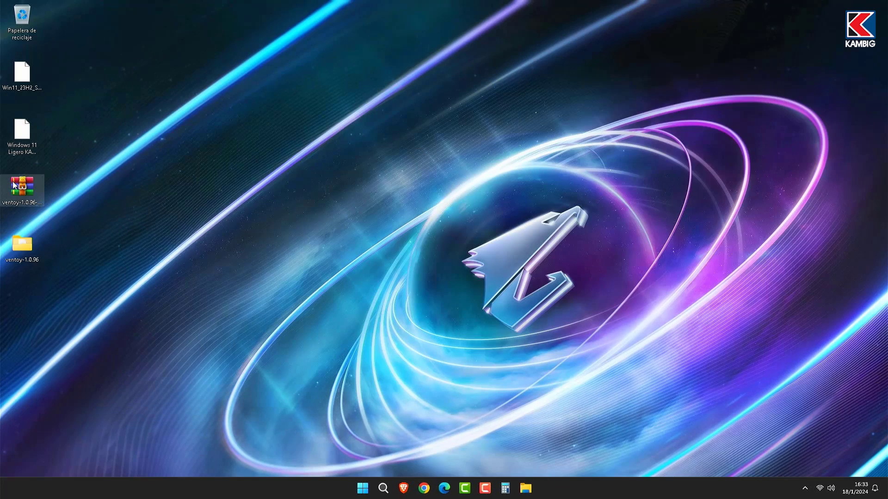
drag(21, 178, 23, 17)
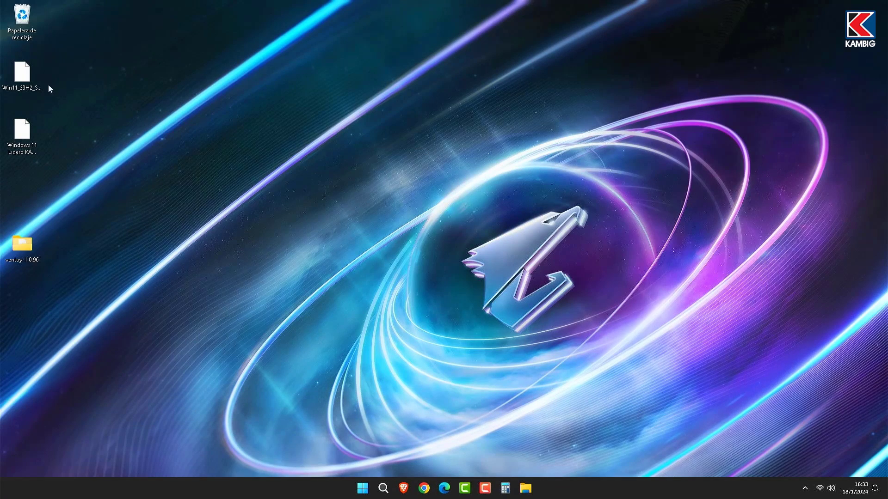
Launch Ventoy2Disk from the extracted ventoy-1.0.96 folder and choose G: [128GB] Kingston DataTraveler 3.0 as the device.
double_click(20, 257)
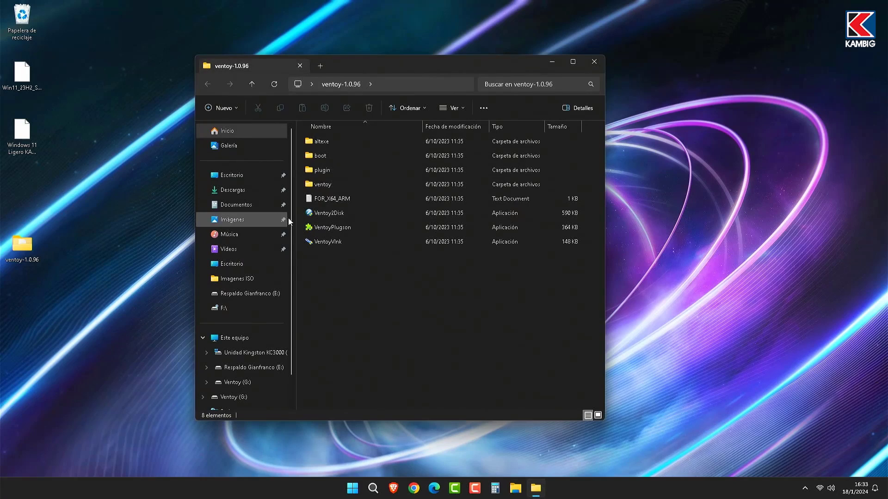
double_click(343, 215)
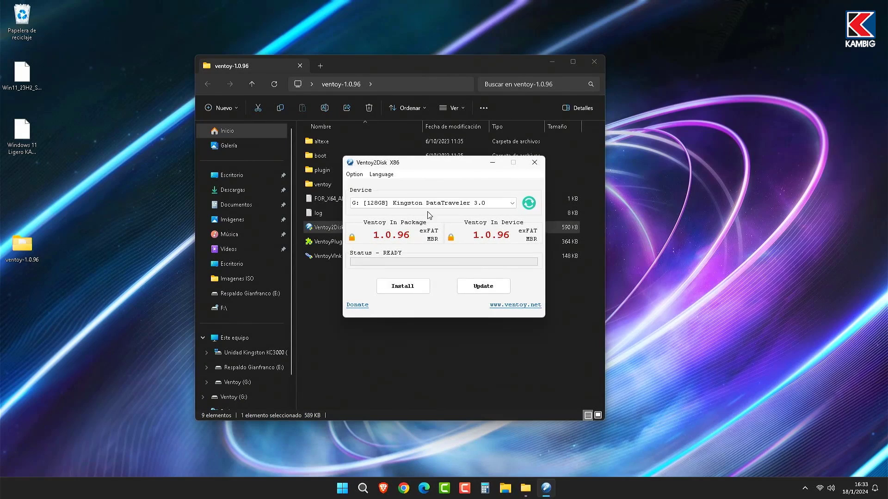
click(460, 207)
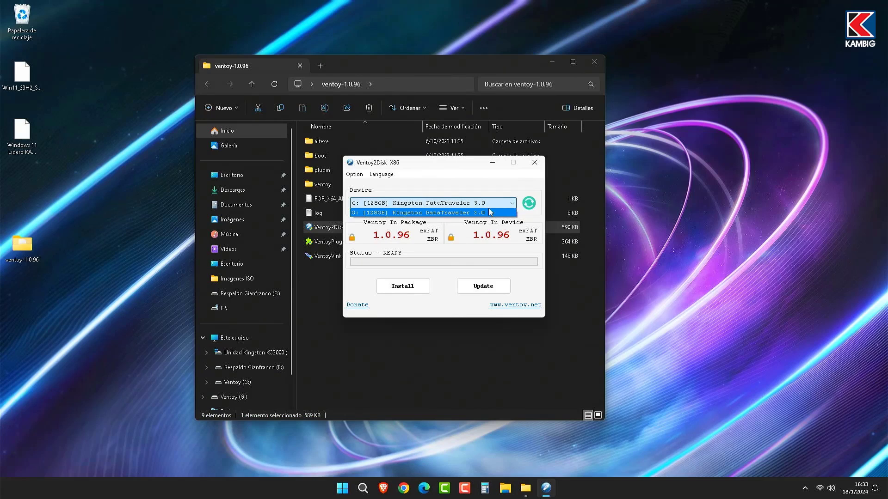
click(490, 208)
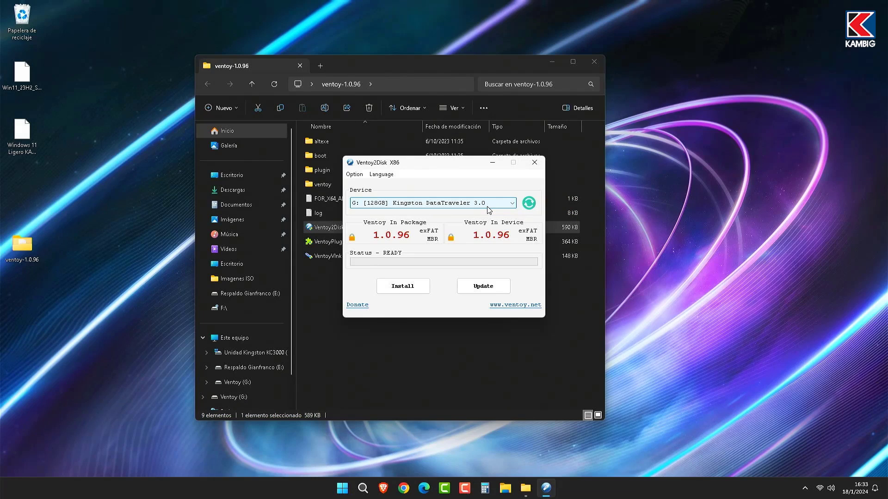
Start a fresh Ventoy install on the selected USB drive, entering YES to confirm the data loss.
click(404, 287)
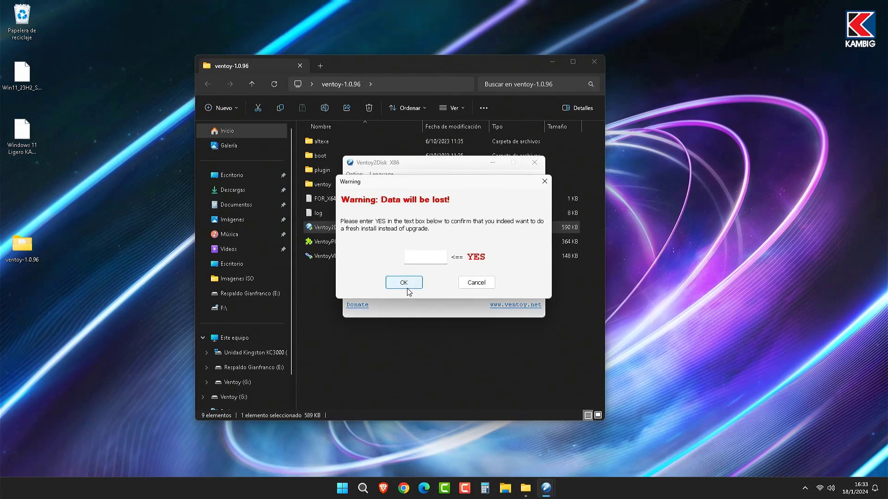
click(420, 260)
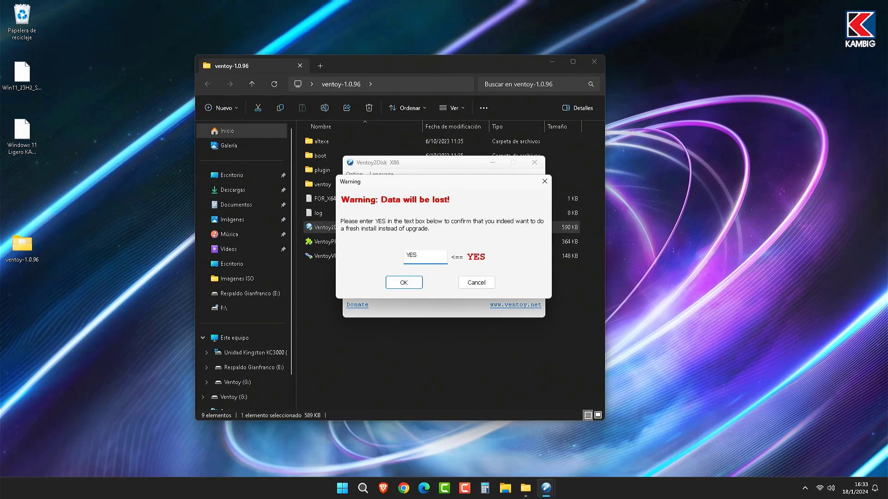
click(403, 283)
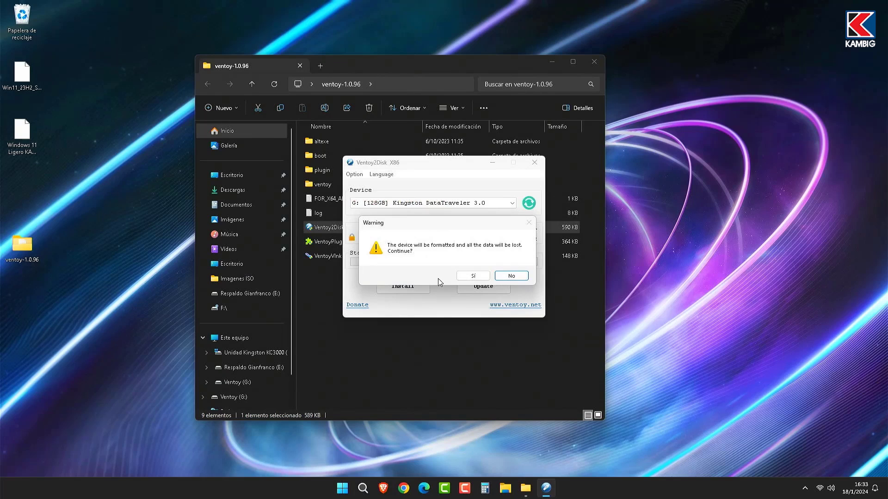
Check the contents of the Ventoy (G:) drive in File Explorer and close that window.
click(473, 276)
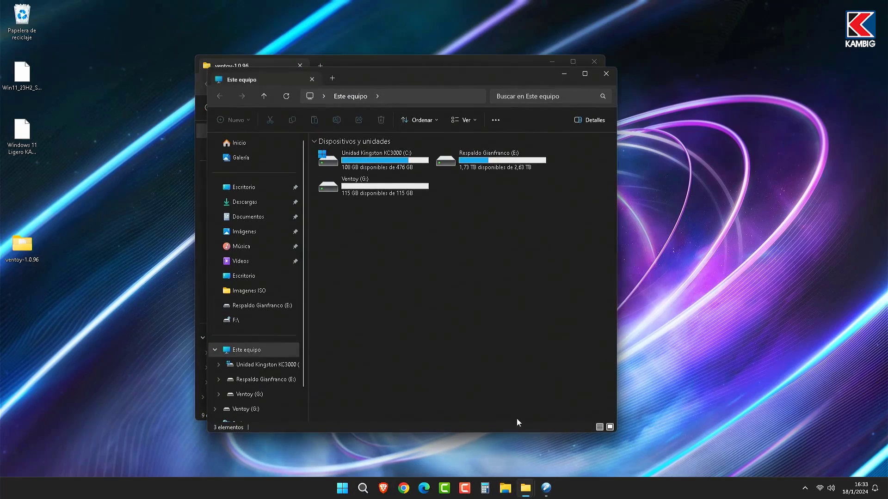
double_click(387, 193)
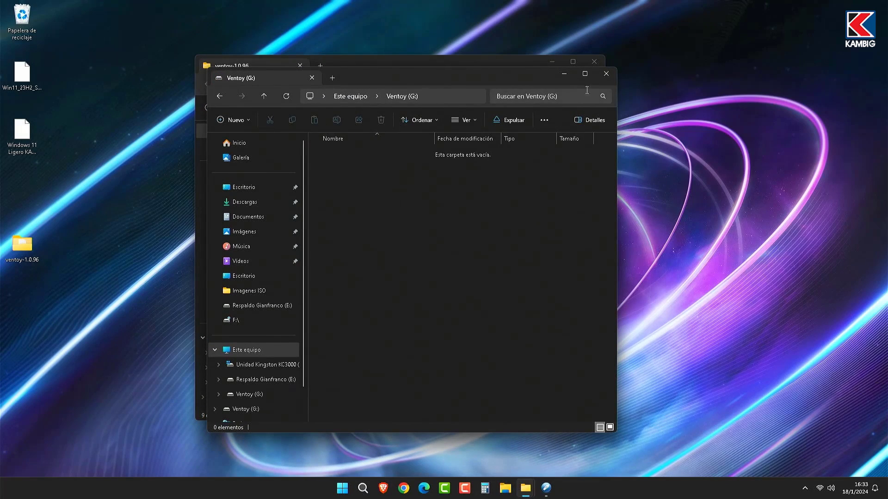
click(606, 74)
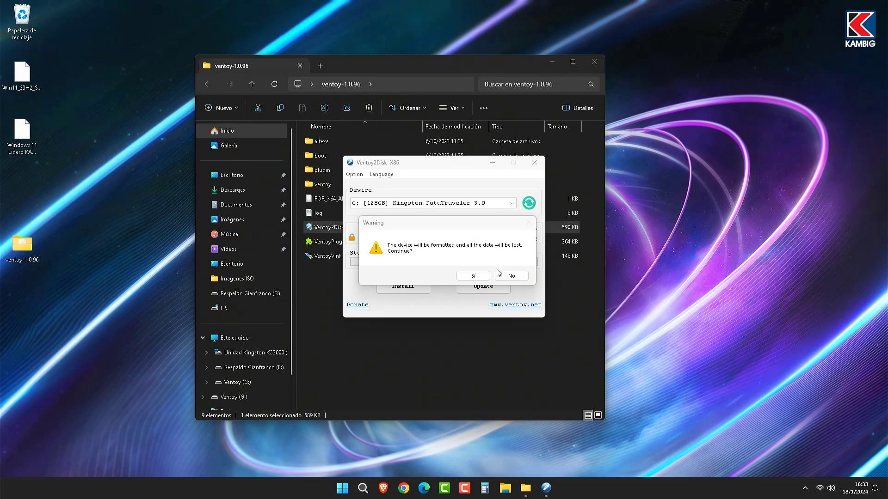
Accept both format warnings to install Ventoy on the USB drive, and close the ventoy-1.0.96 folder and Ventoy2Disk.
click(484, 278)
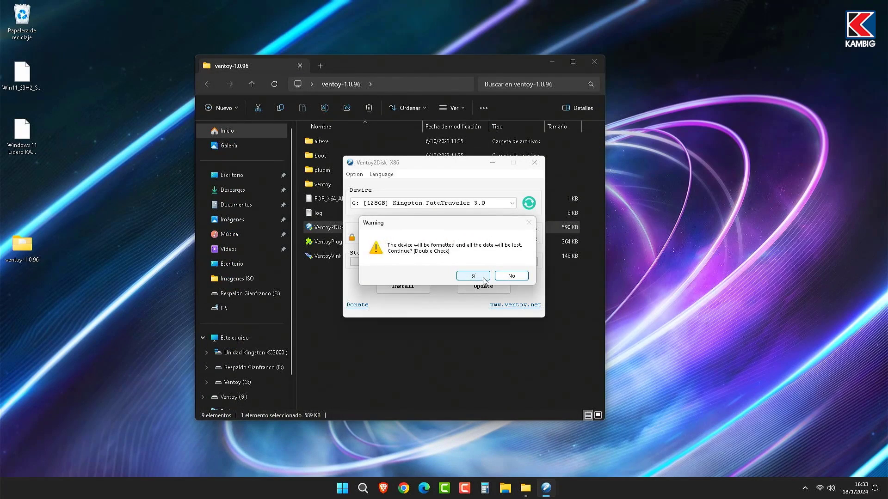
click(484, 278)
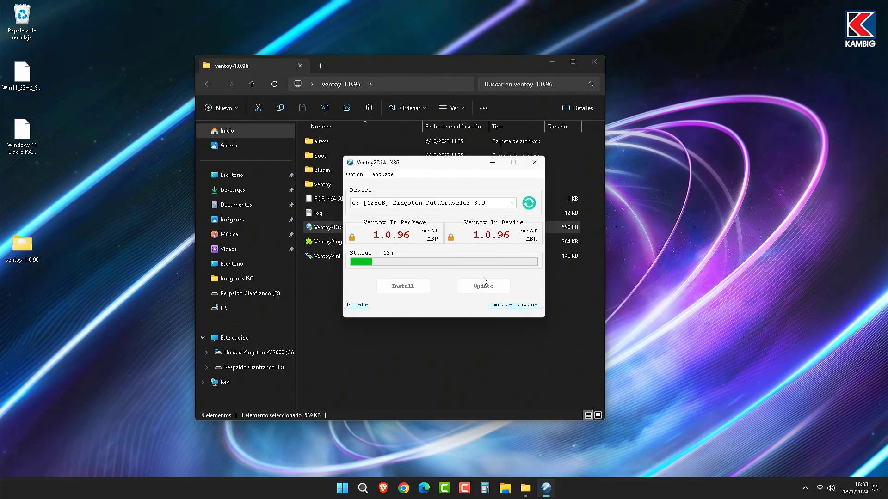
click(590, 60)
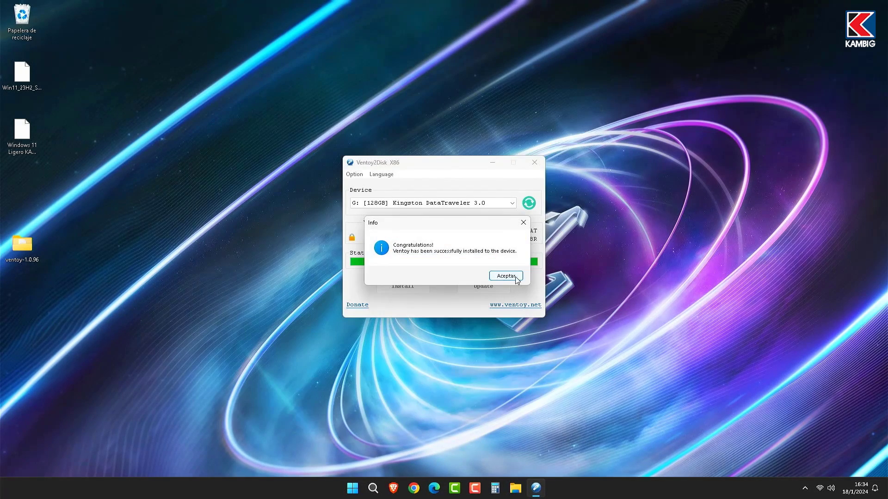
click(506, 276)
click(541, 165)
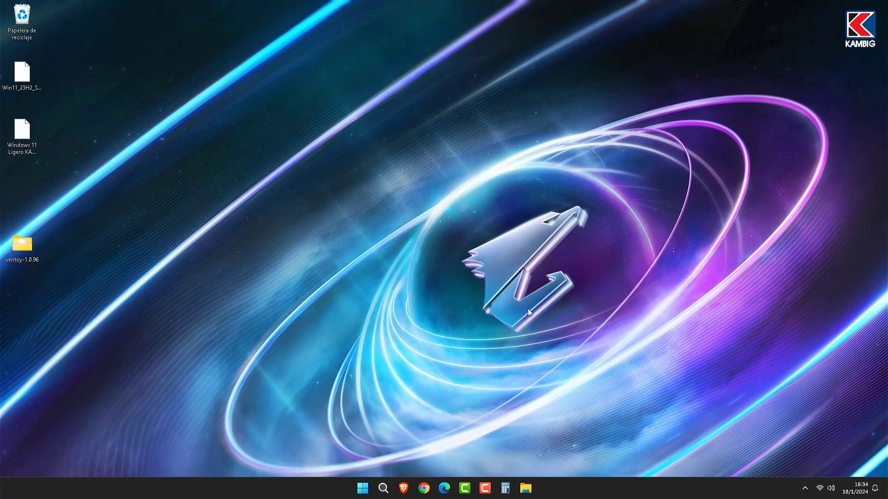
Open the Ventoy (D:) drive in File Explorer and check the size of the original Win11_23H2 Spanish ISO on the desktop.
click(526, 488)
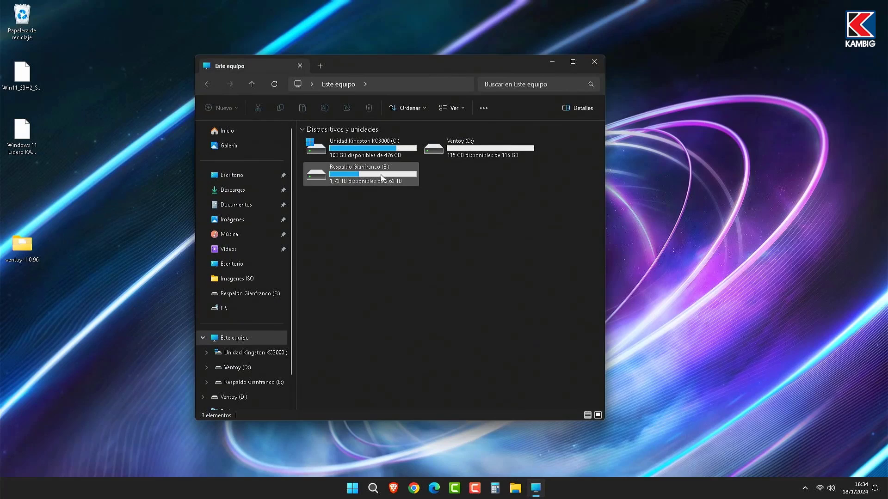
double_click(461, 142)
click(20, 74)
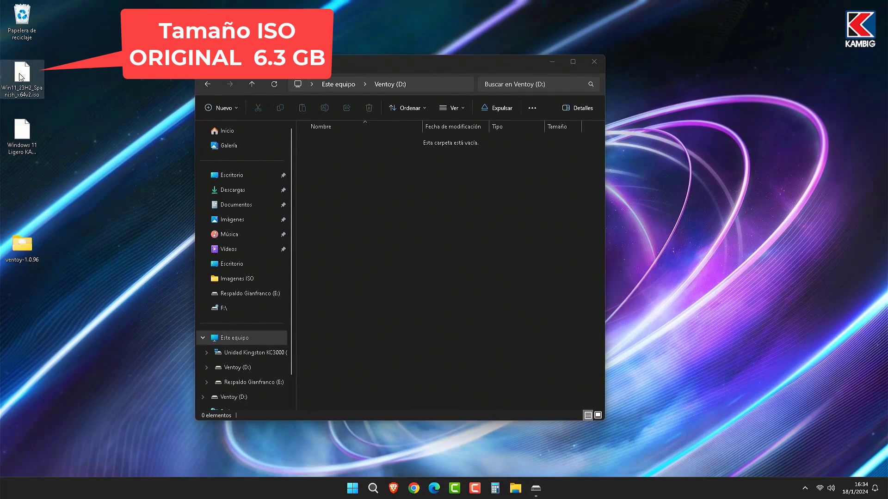
mouse_move(21, 75)
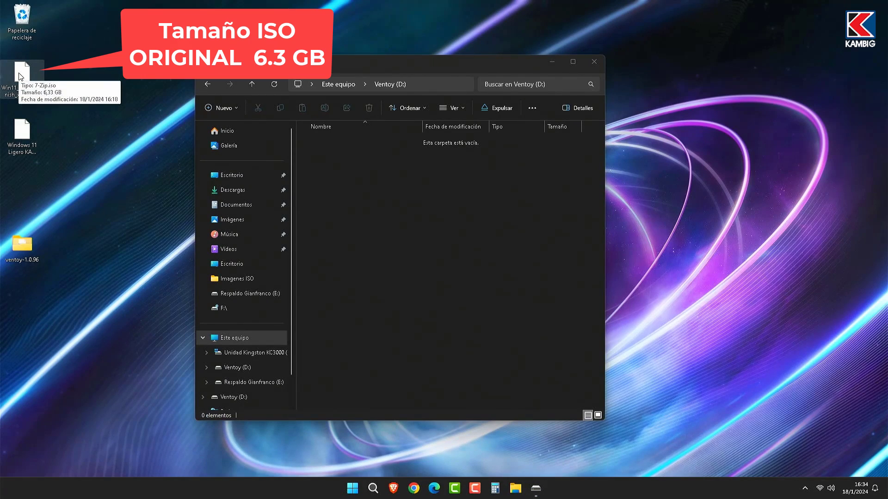
Check the size of Windows 11 Ligero KAMBIG.iso, copy it from the desktop to the Ventoy (D:) drive, and close the drive's window.
mouse_move(17, 141)
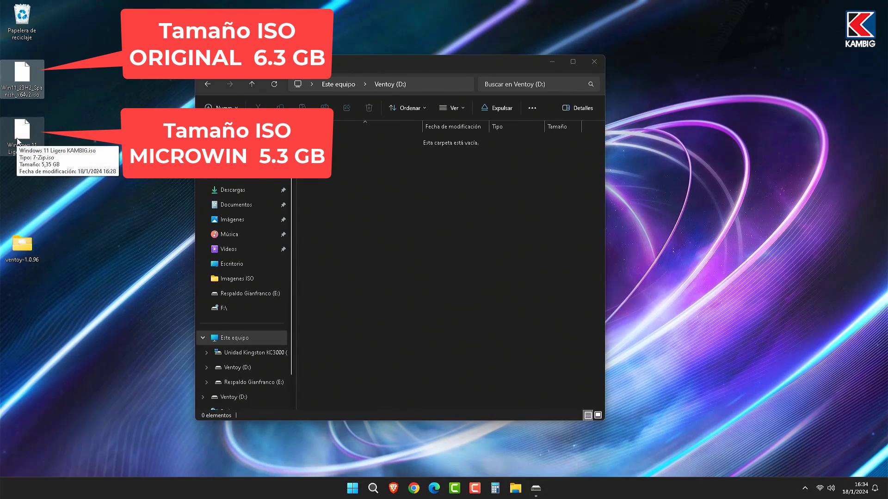
drag(18, 141, 407, 248)
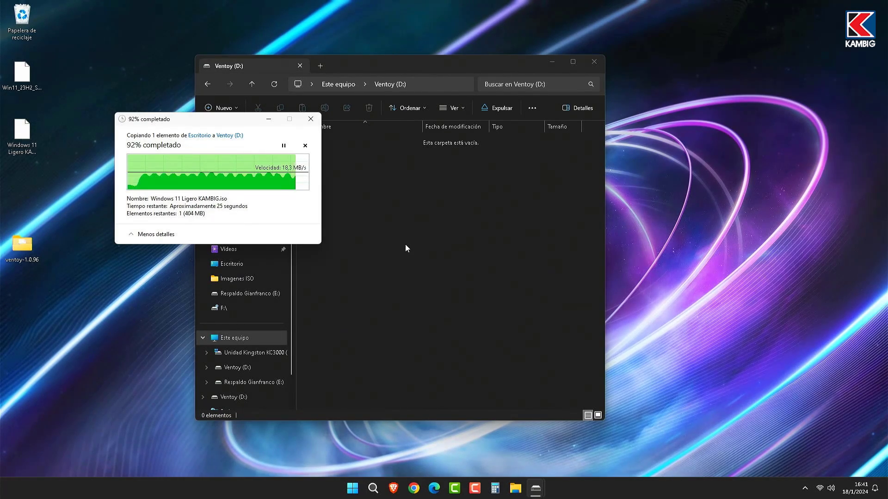
click(595, 62)
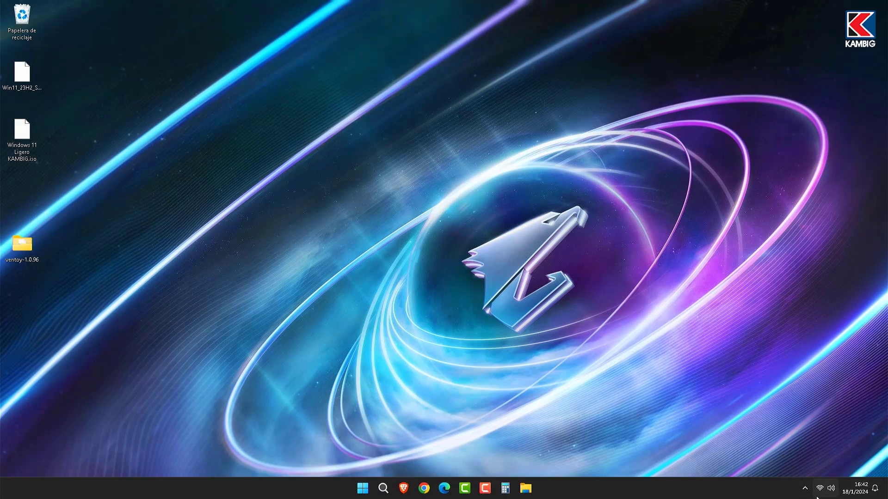
Safely eject the DataTraveler 3.0 USB drive and dismiss the notification.
click(806, 488)
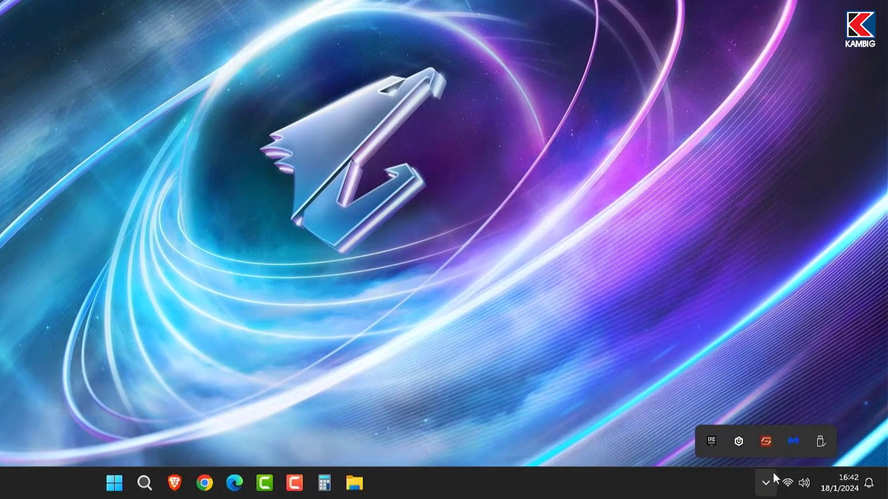
click(820, 445)
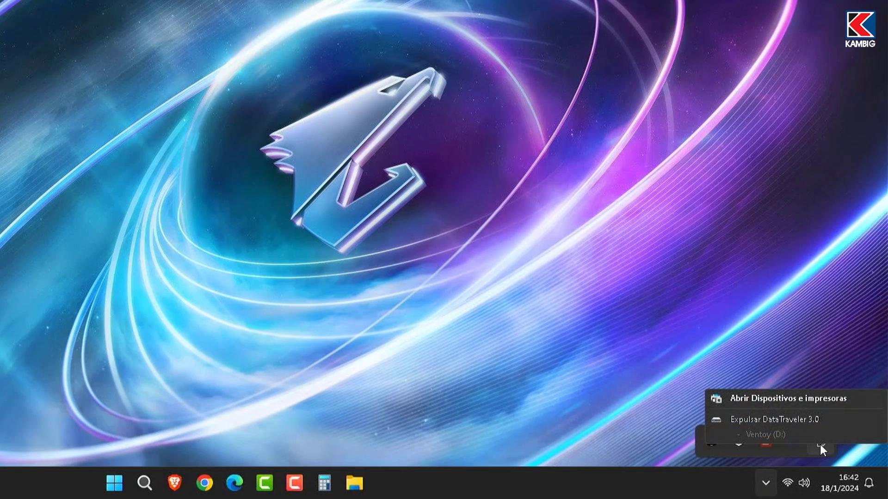
click(811, 421)
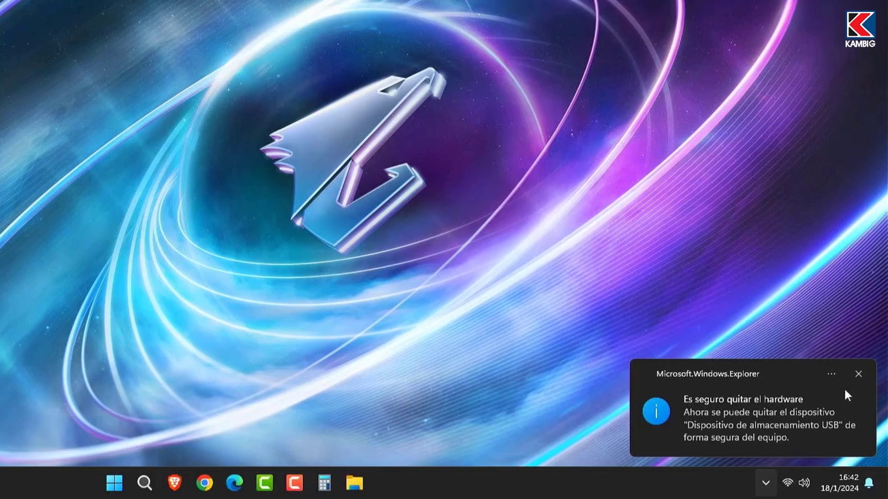
click(856, 374)
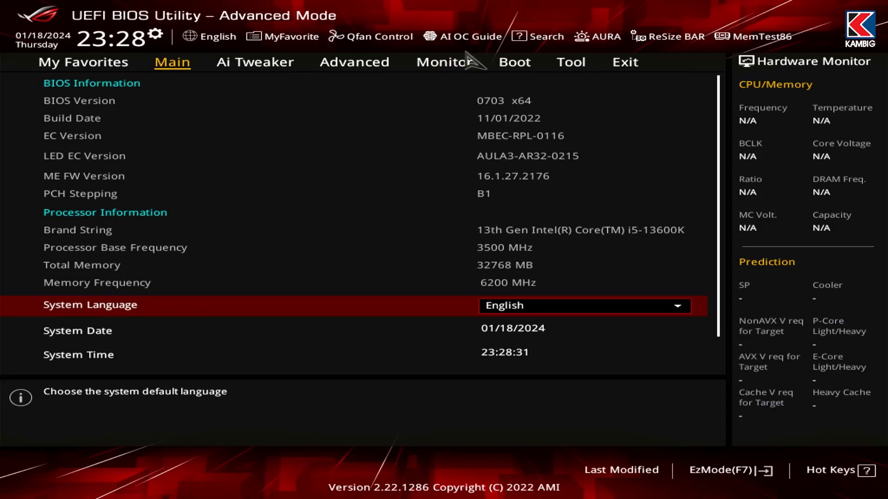
Set the BIOS boot priorities to the two UEFI KingstonDataTraveler 3.0 partitions first and second, and Windows Boot Manager third.
click(518, 61)
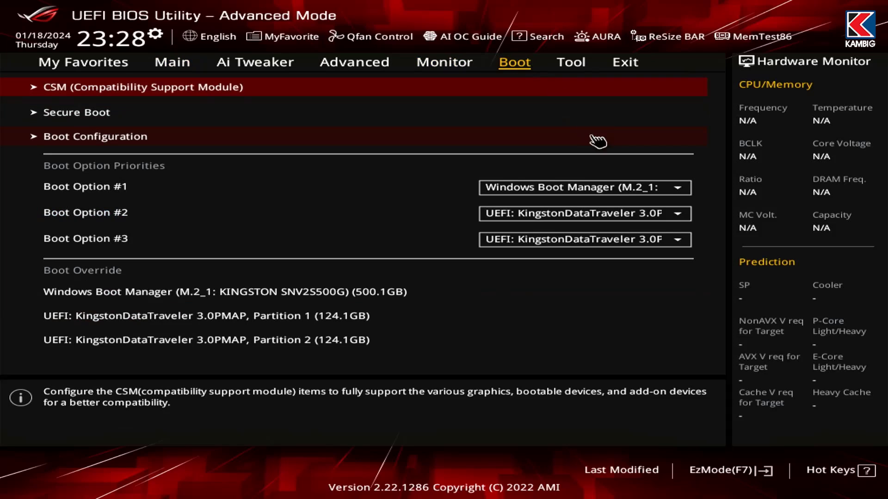
click(637, 188)
click(688, 180)
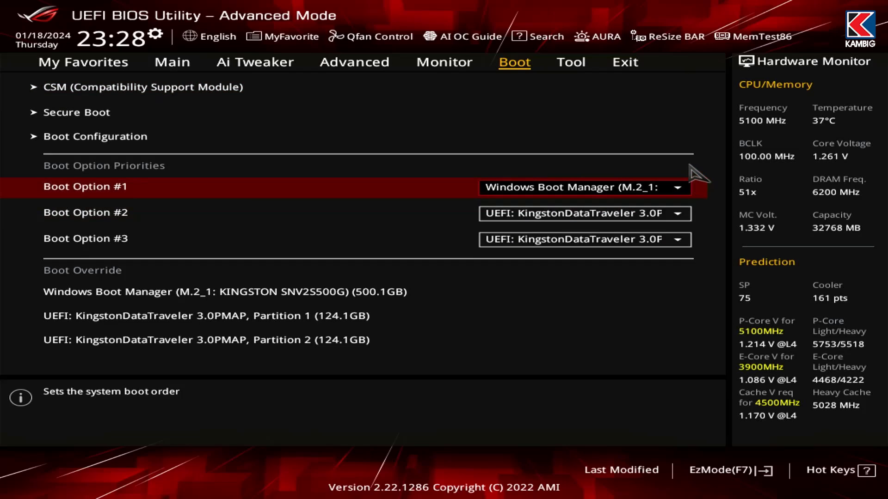
click(688, 190)
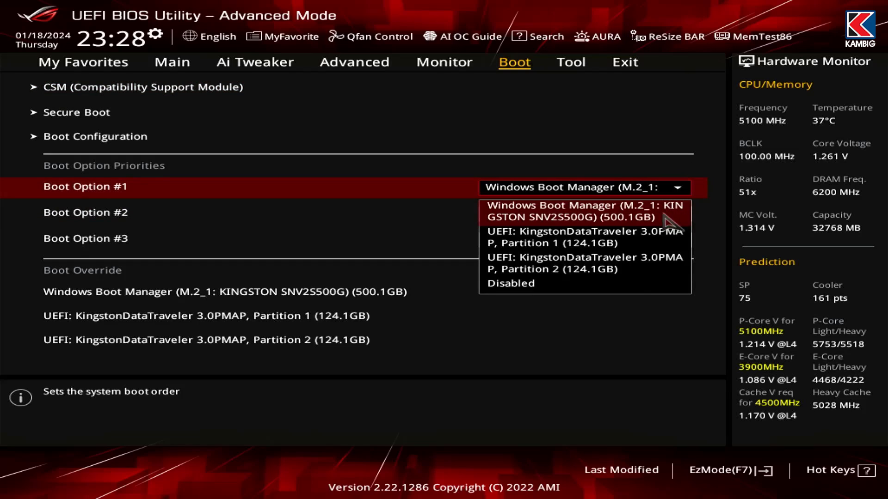
click(619, 229)
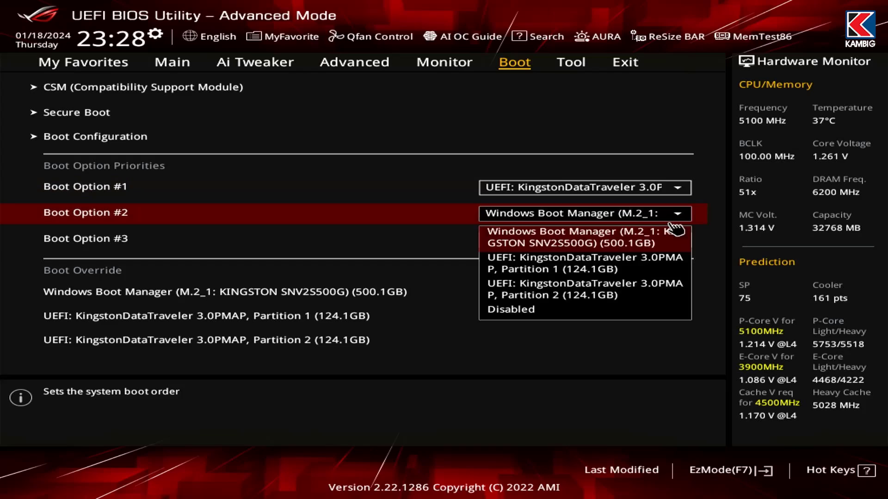
click(602, 292)
click(648, 240)
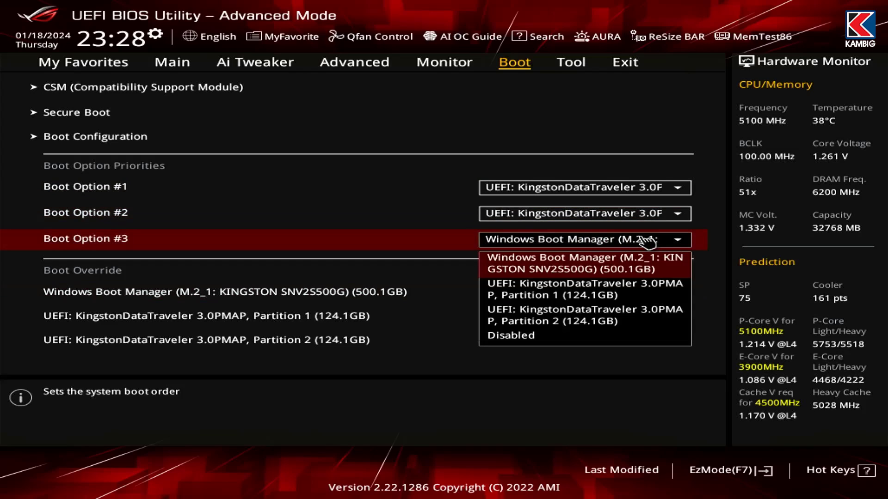
click(622, 259)
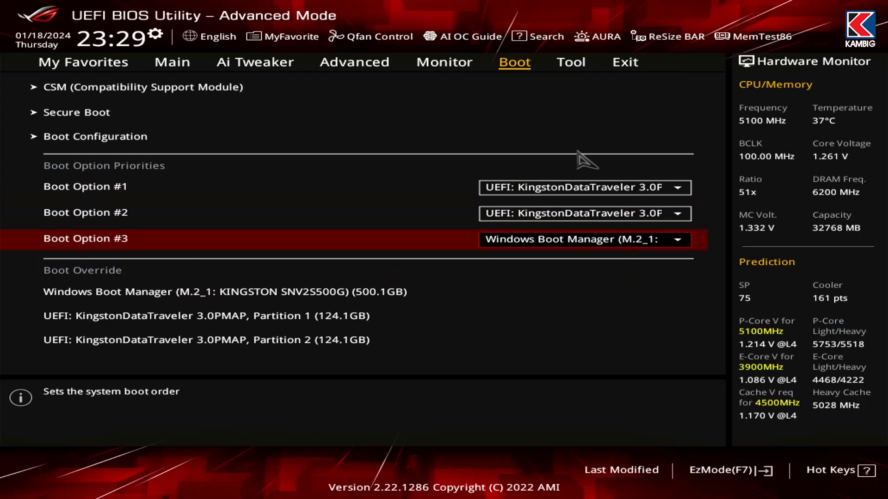
Save the BIOS configuration and restart the computer.
click(627, 64)
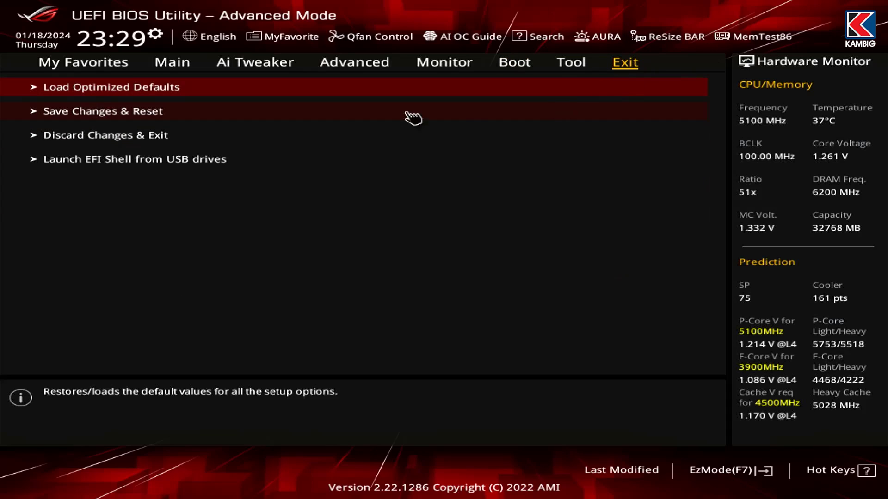
click(111, 121)
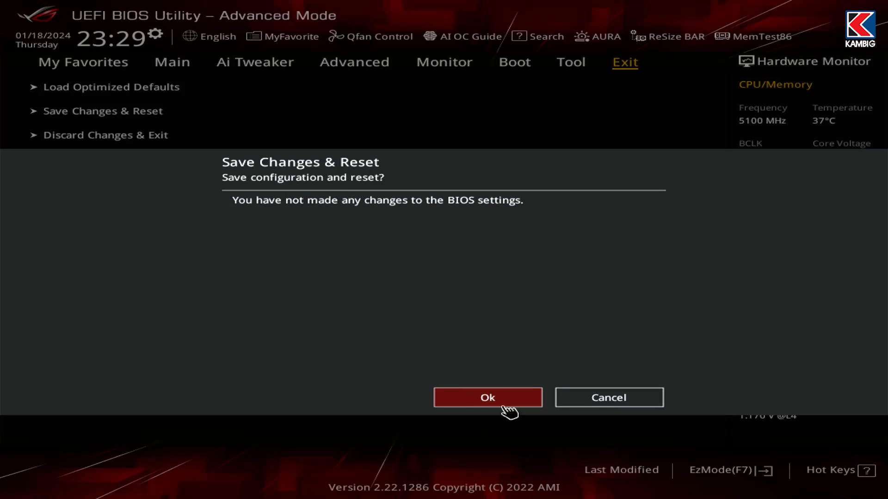
click(488, 399)
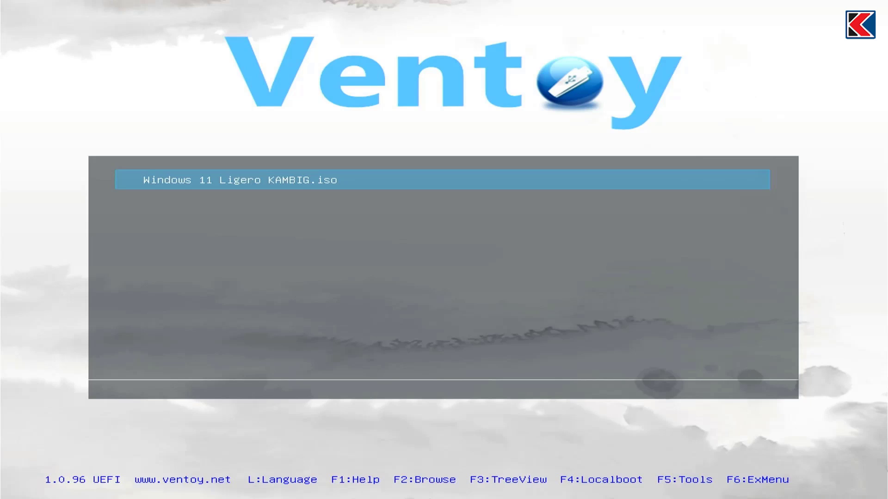
Boot Windows 11 Ligero KAMBIG.iso in normal mode from Ventoy and start the Windows installation.
key(Return)
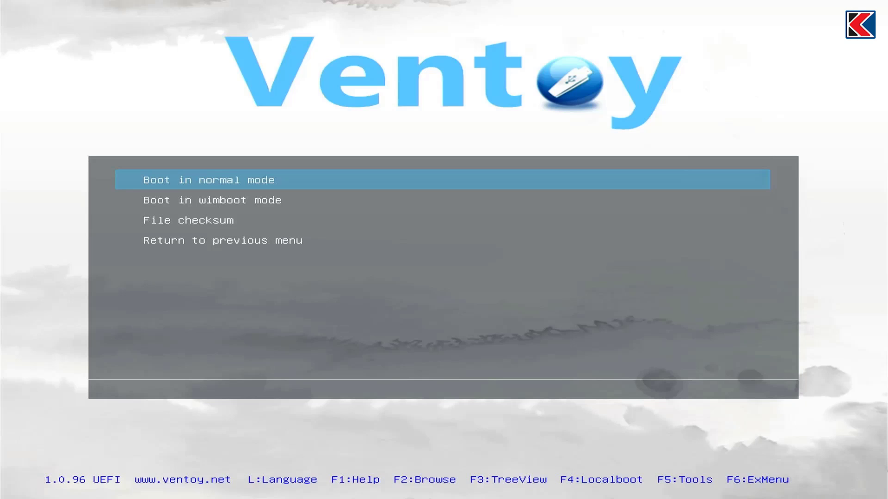
key(Return)
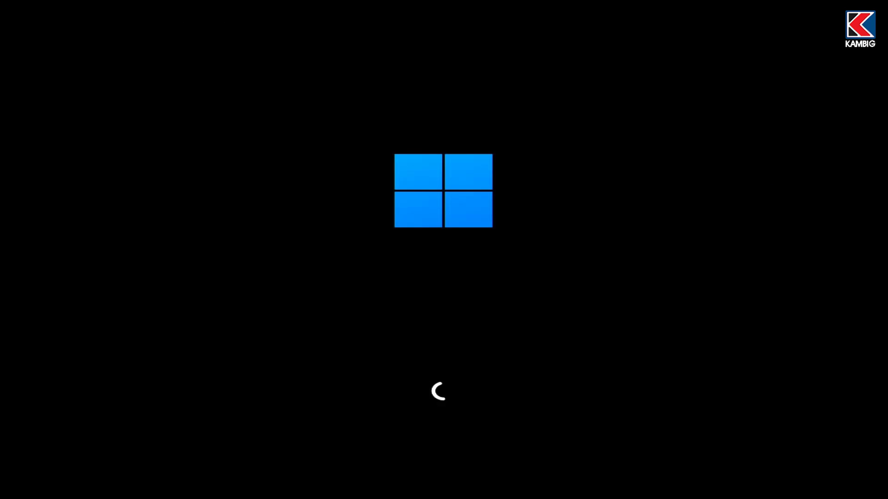
click(446, 258)
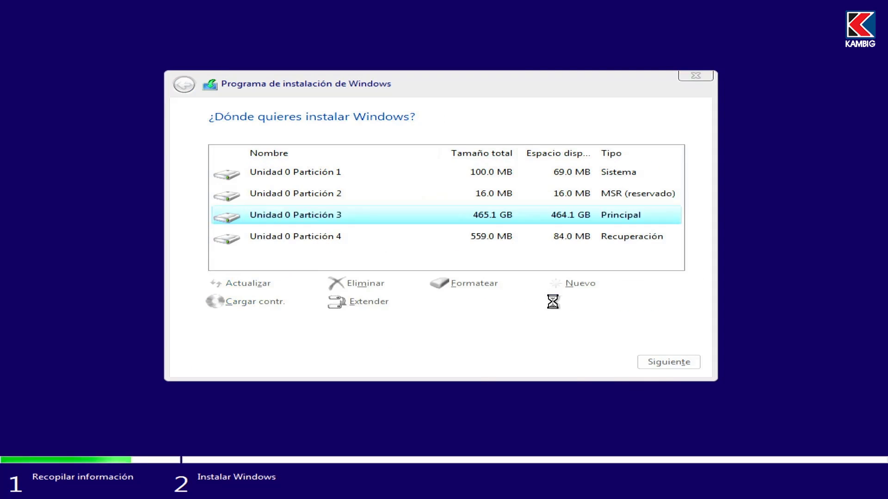
Delete the old system, primary and recovery partitions on drive 0 and continue the installation on its 465.6 GB unallocated space.
click(366, 284)
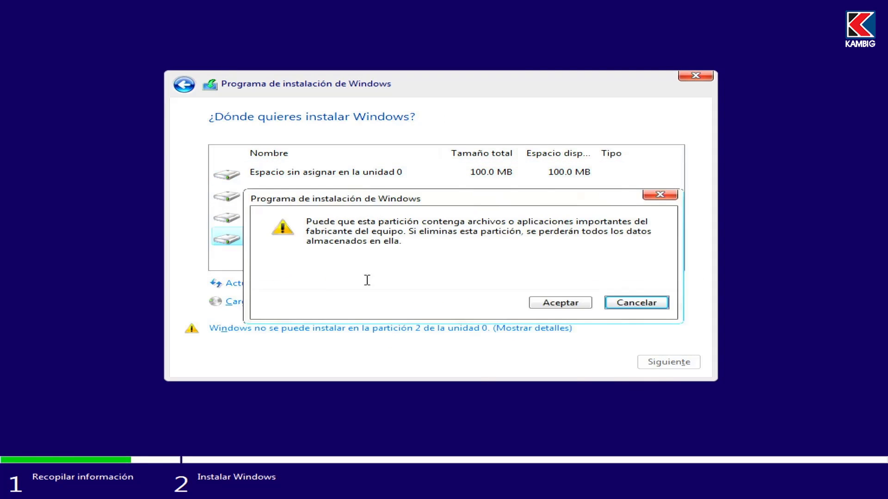
key(Return)
click(398, 215)
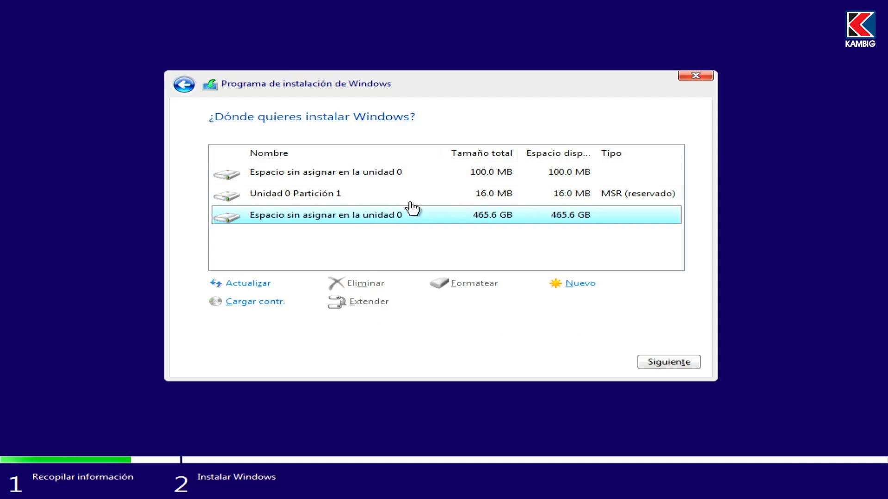
click(684, 362)
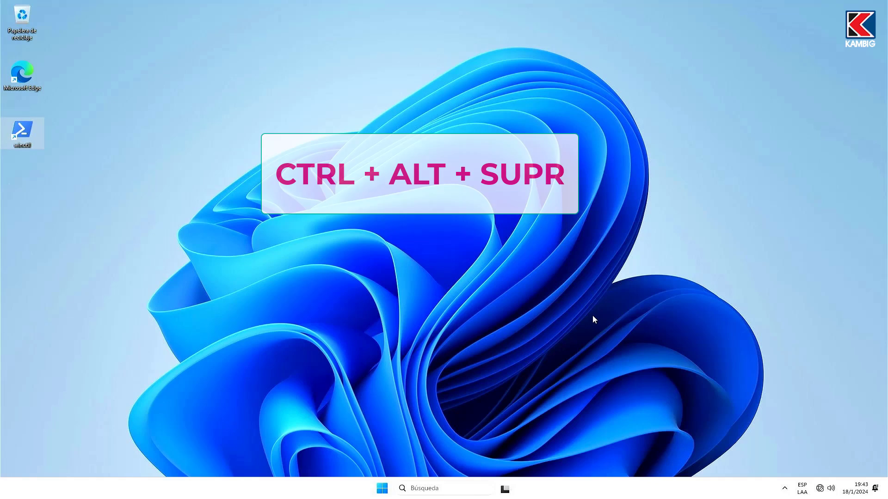
Check the CPU and memory performance in the Task Manager and close it.
key(ctrl+alt+Delete)
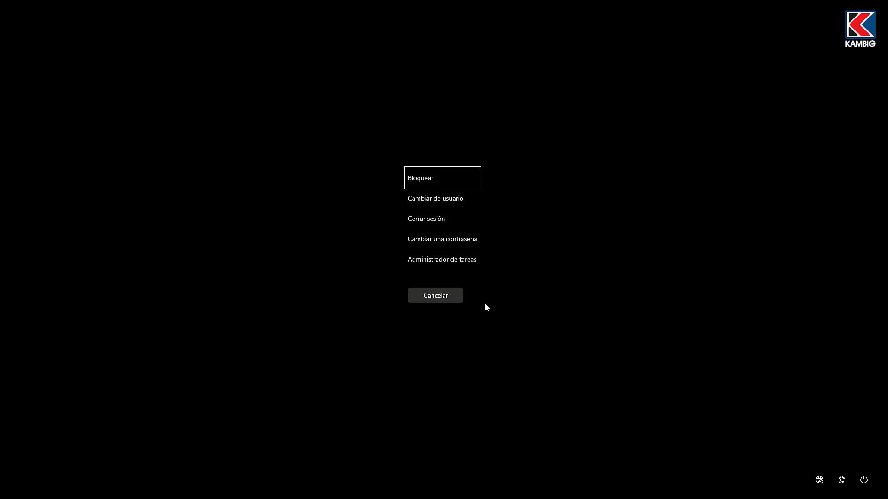
click(469, 260)
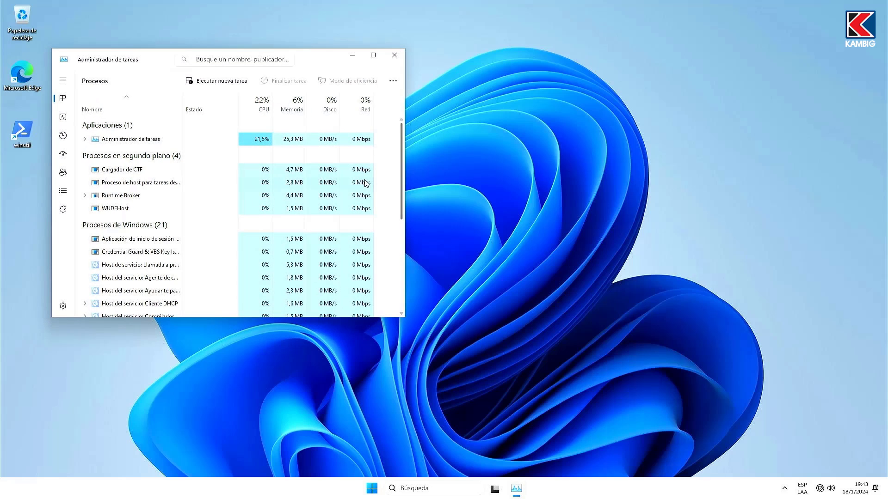
click(63, 117)
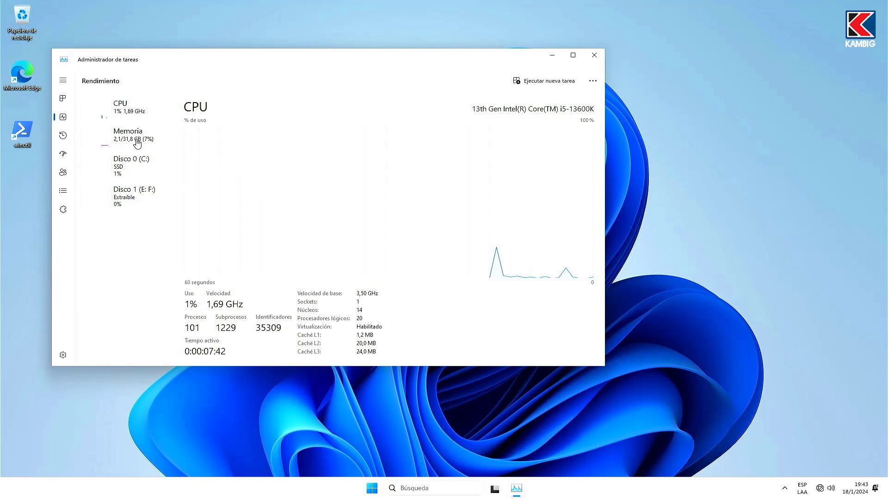
click(137, 144)
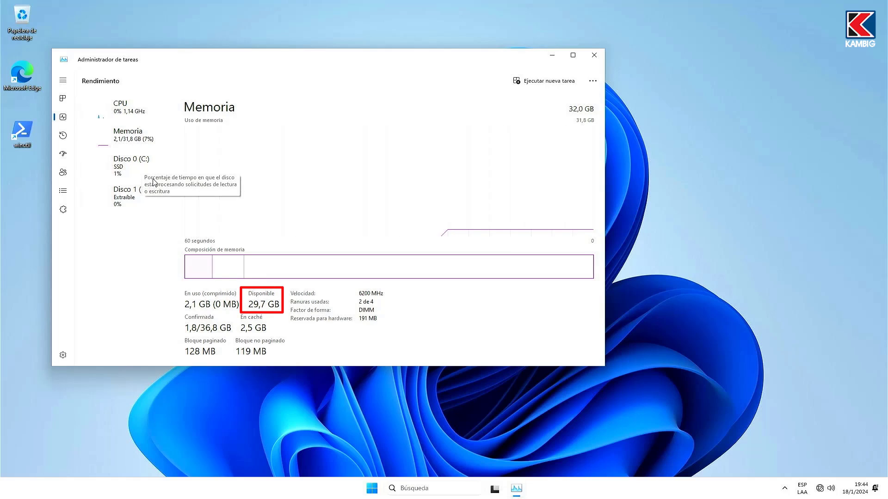
click(594, 55)
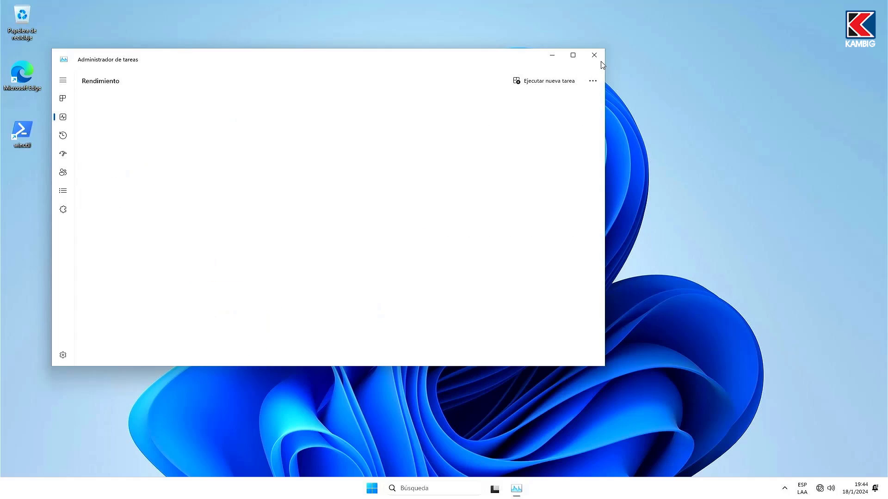
Look through the list of all installed applications, and open and close File Explorer.
click(382, 490)
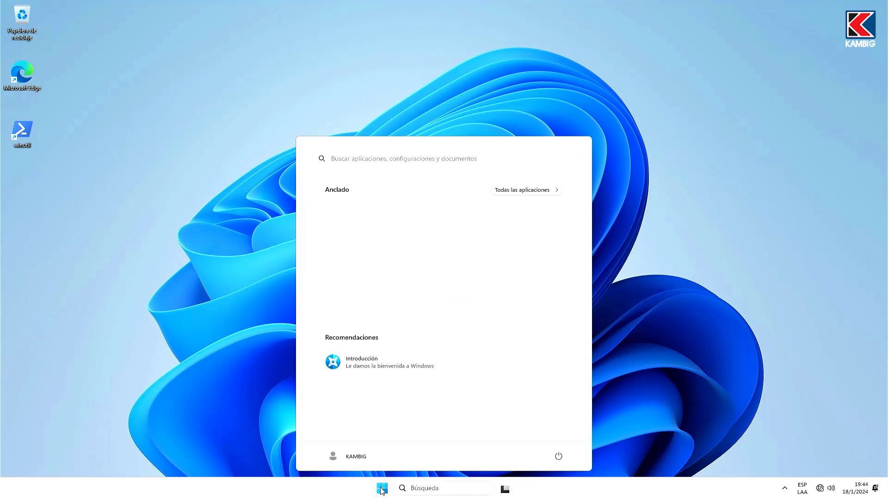
click(503, 192)
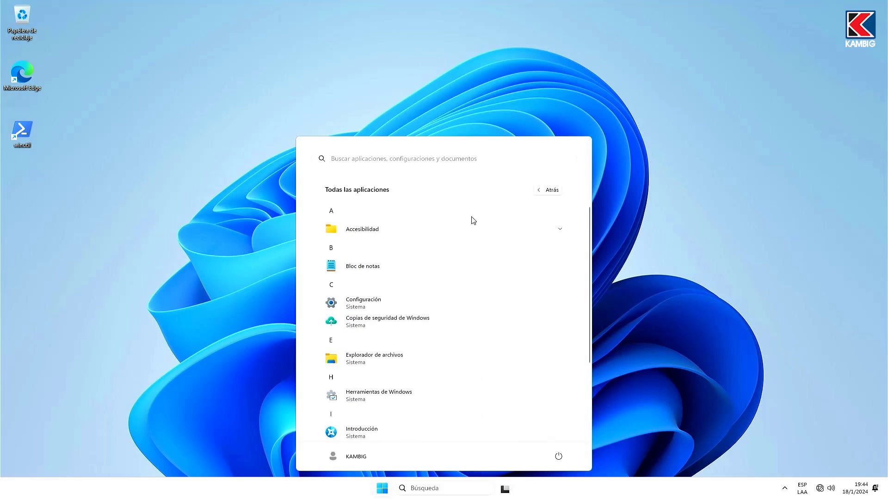
scroll(458, 231, down, 3)
click(374, 287)
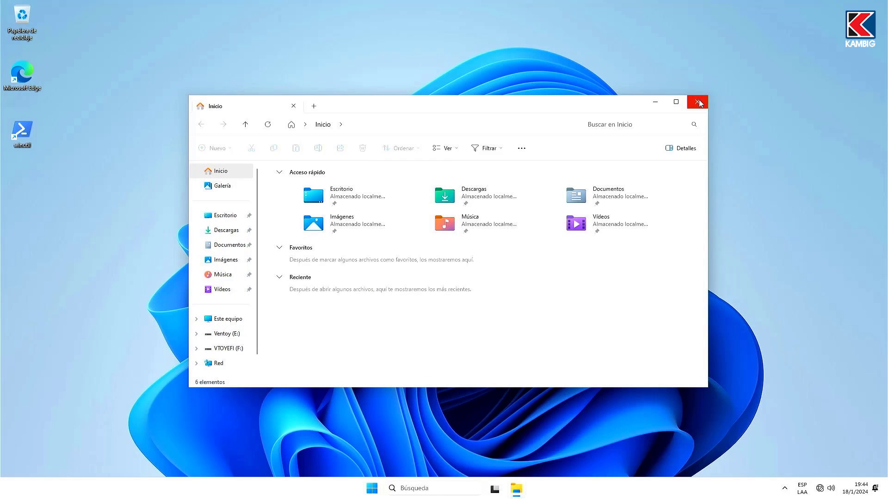
click(697, 102)
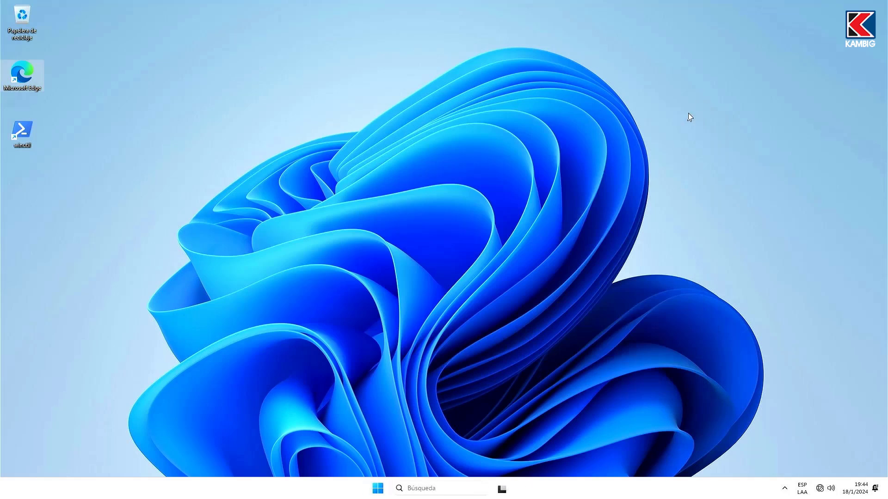
Search for the Control Panel, show its items as large icons, and open the System information to check the device and Windows specifications.
click(407, 489)
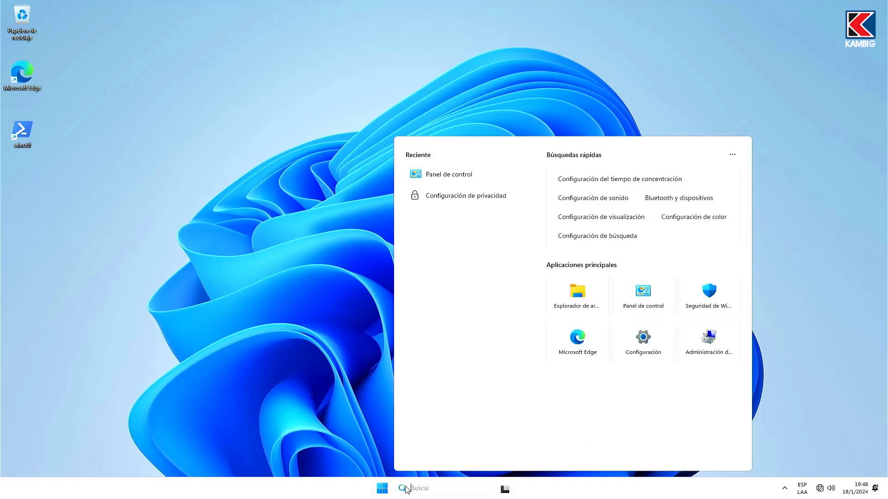
text(pane)
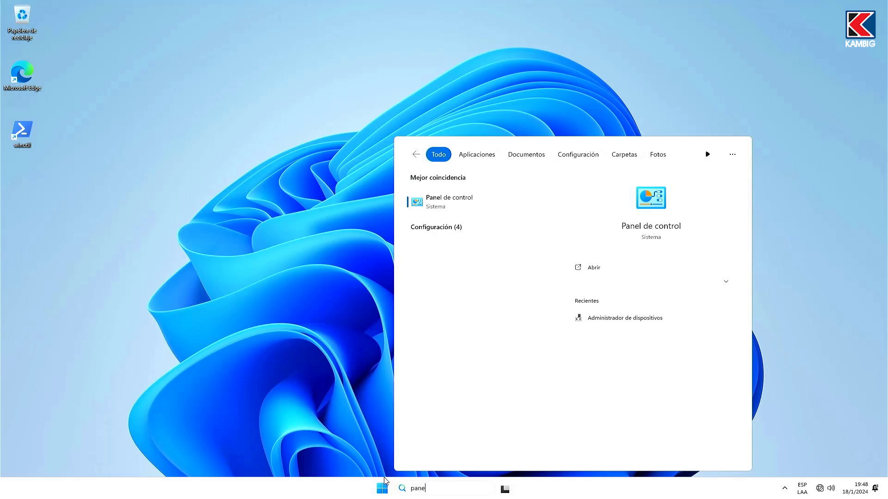
click(421, 214)
click(590, 152)
click(606, 172)
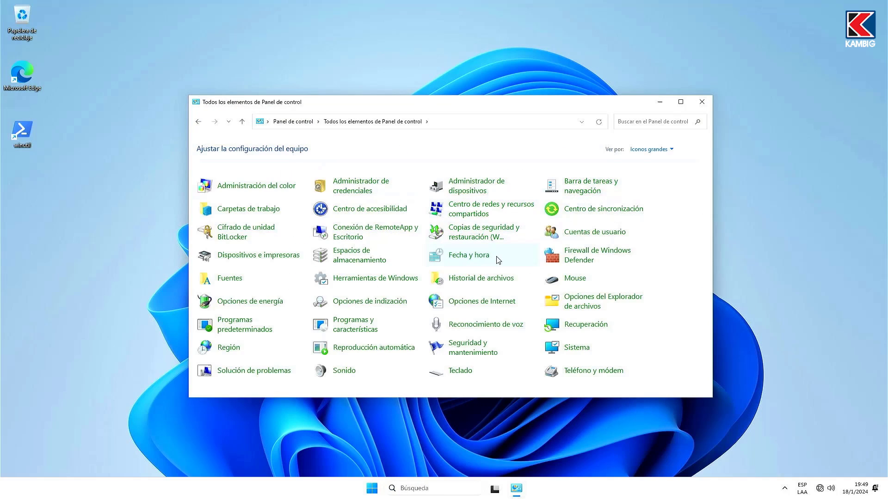
click(556, 349)
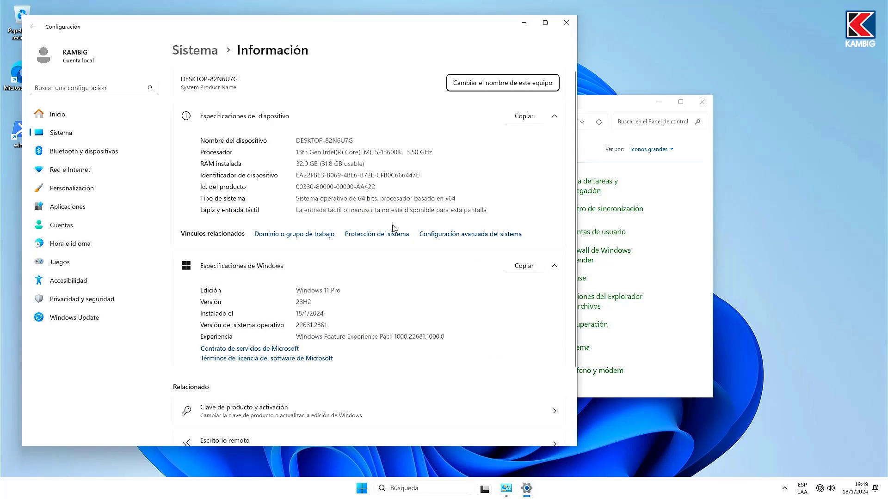
View the rest of the system information and the Windows Update page, and apply the dark Windows theme with the blue bloom background in Personalización.
scroll(393, 225, down, 3)
scroll(276, 252, up, 3)
click(66, 319)
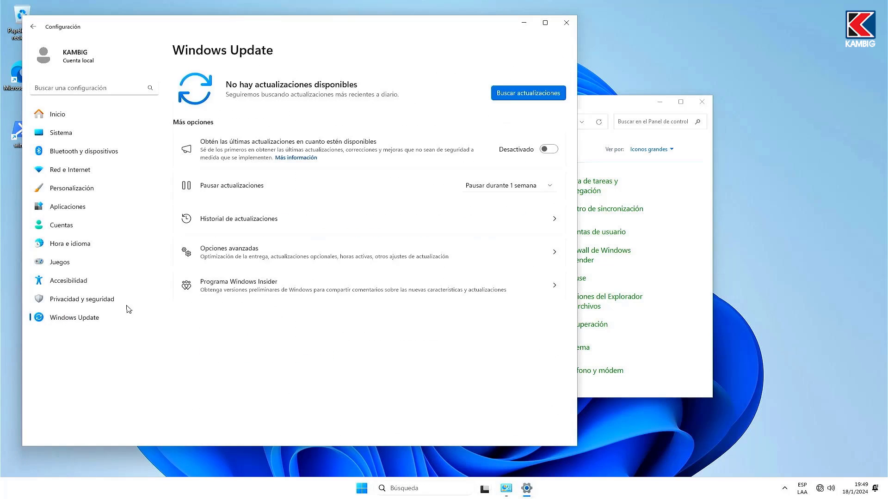
click(71, 187)
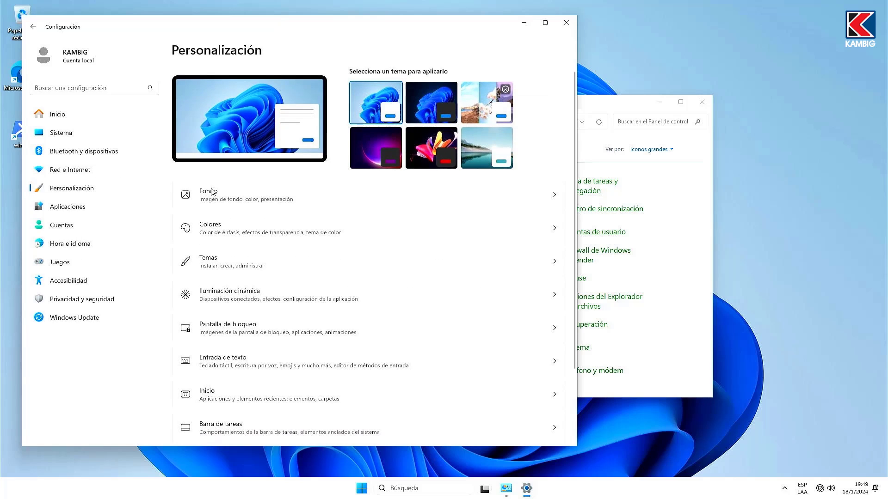
click(435, 121)
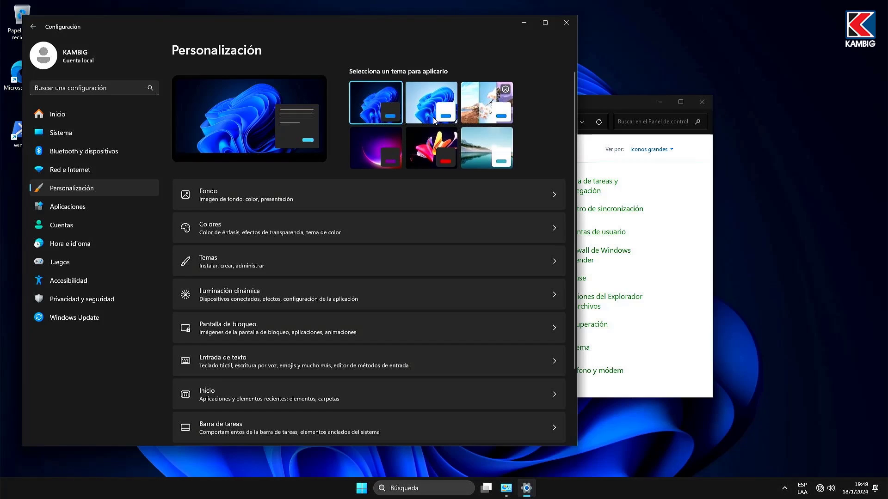
Look through the Aplicaciones, Cuentas, Juegos and Privacidad y seguridad settings, and close the Settings and Control Panel windows.
click(90, 207)
click(70, 226)
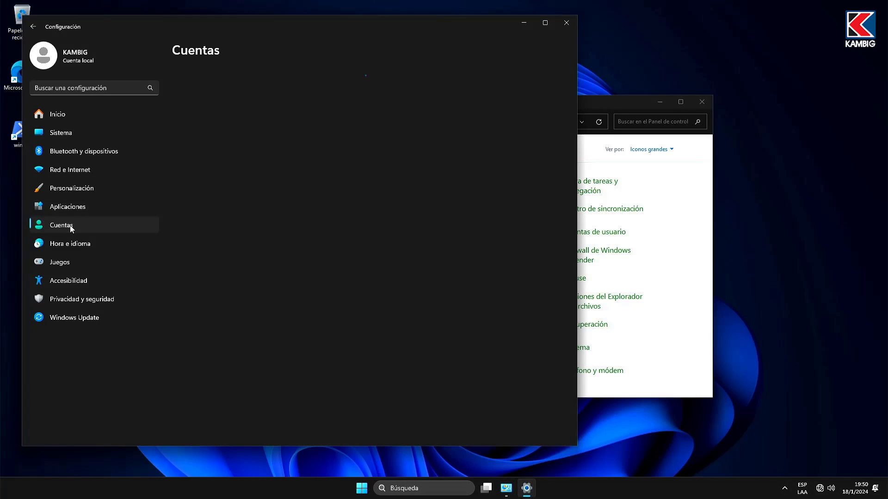
click(68, 263)
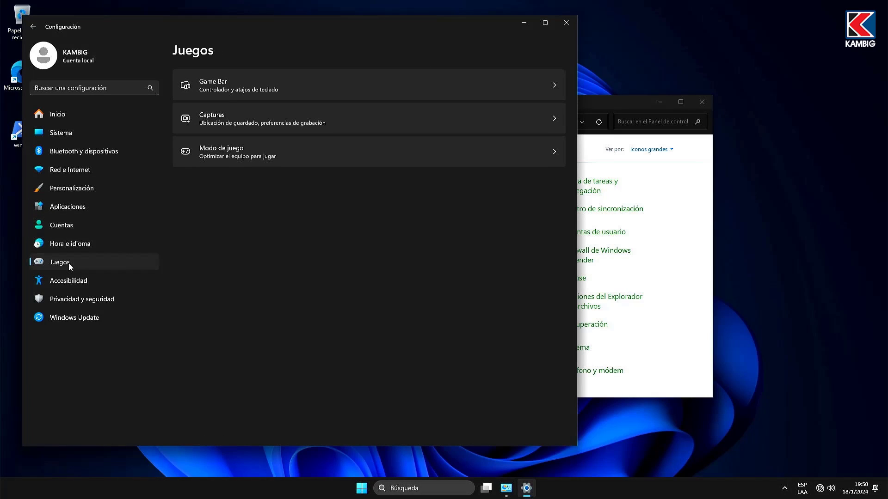
click(72, 299)
click(566, 23)
click(702, 101)
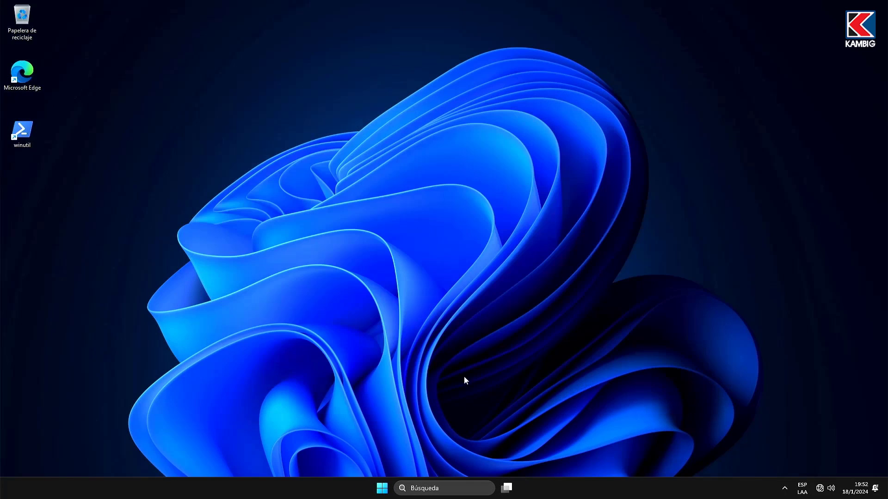
Show the available power options from Start.
key(super)
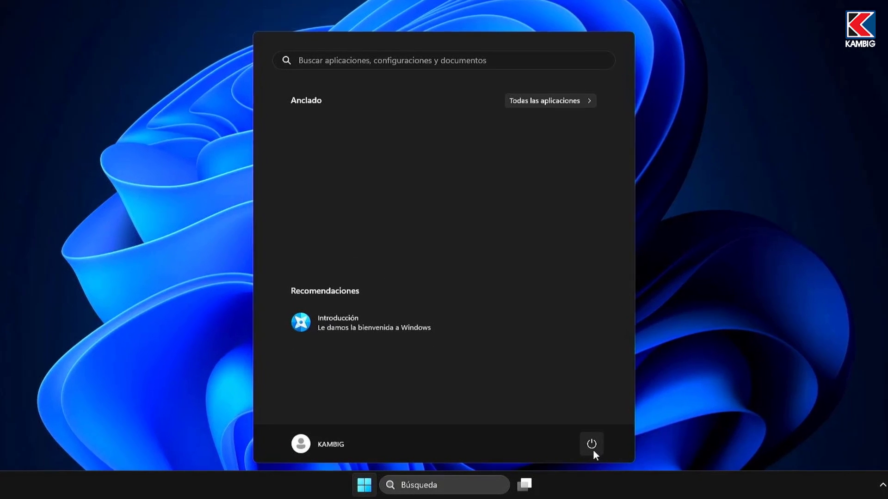
click(572, 455)
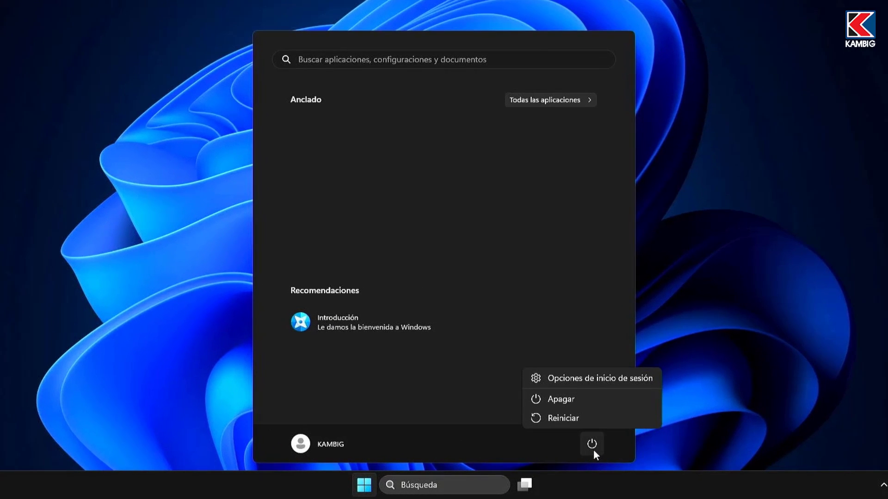